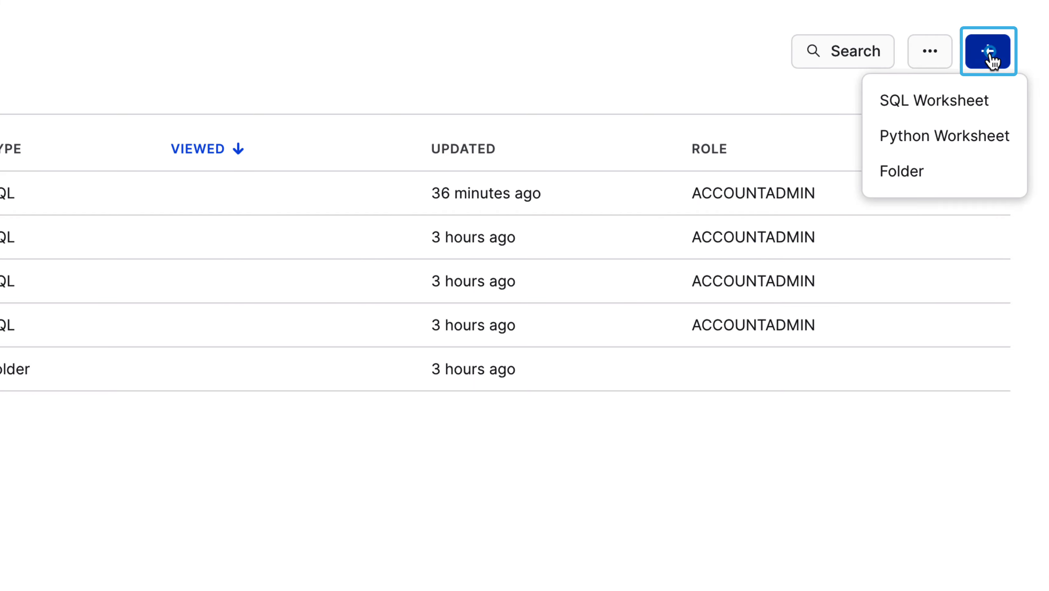
Create a new SQL worksheet and run a statement creating warehouse SNOWPARK_DEMO_WH.
{"action": "left_click", "coordinate": [947, 101]}
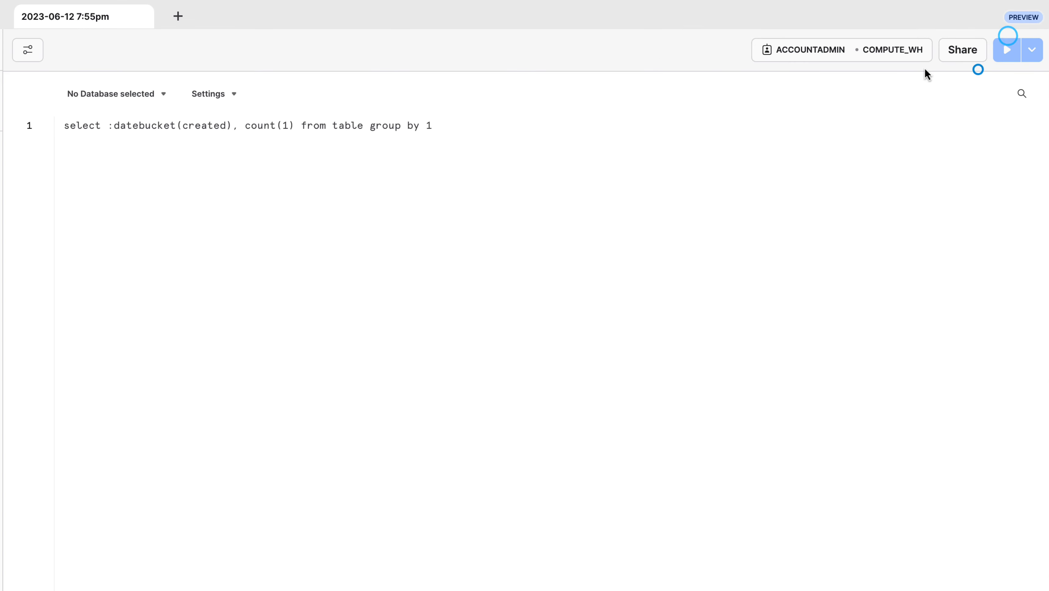
{"action": "left_click", "coordinate": [82, 124]}
{"action": "type", "text": "create or replace warehouse SNOWPARK_DEMO_WH;"}
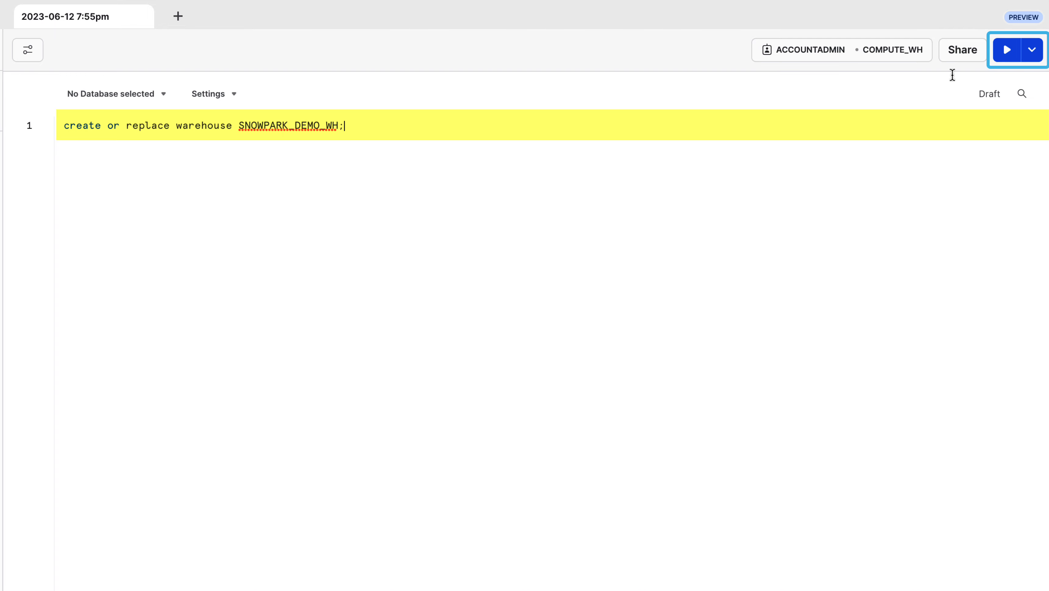
{"action": "left_click", "coordinate": [1009, 52]}
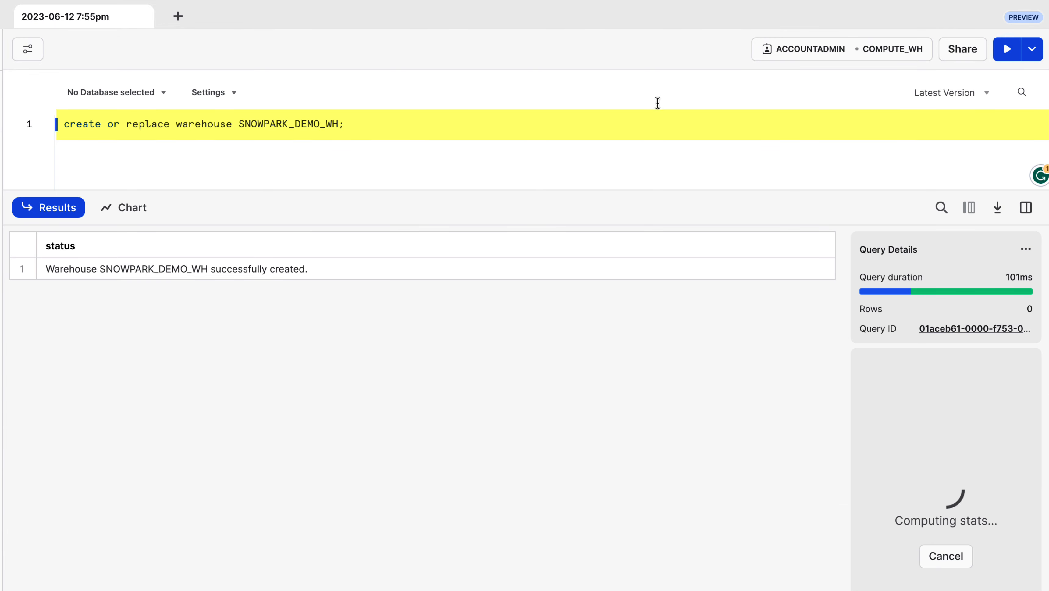
Add a second line creating database STREAMSETS_DB and run it.
{"action": "left_click_drag", "start_coordinate": [433, 194], "coordinate": [430, 330]}
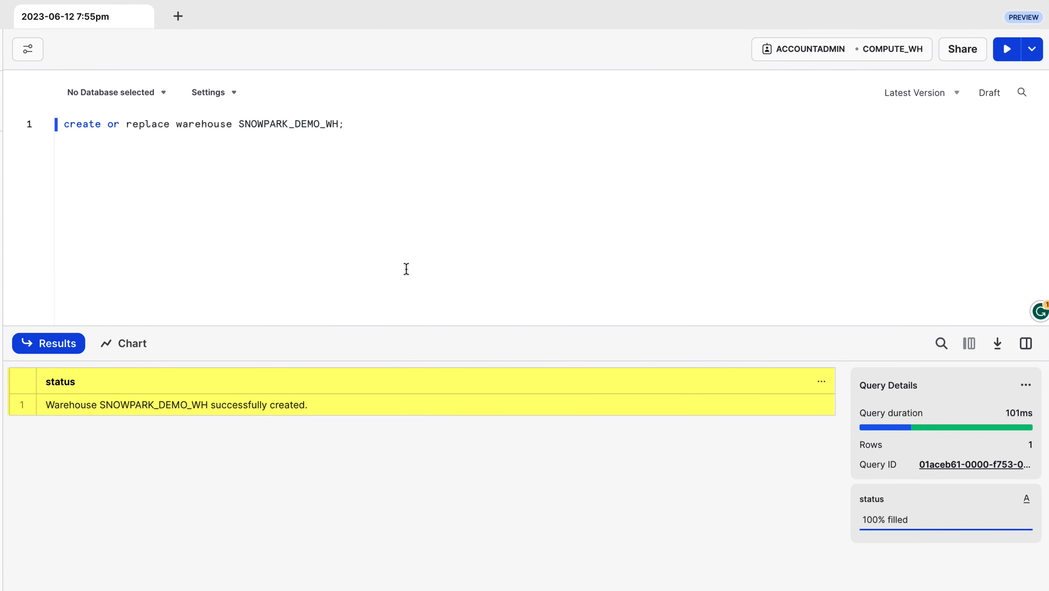
{"action": "left_click", "coordinate": [362, 118]}
{"action": "key", "text": "Return"}
{"action": "type", "text": "create or replace database STREAMSETS_DB;"}
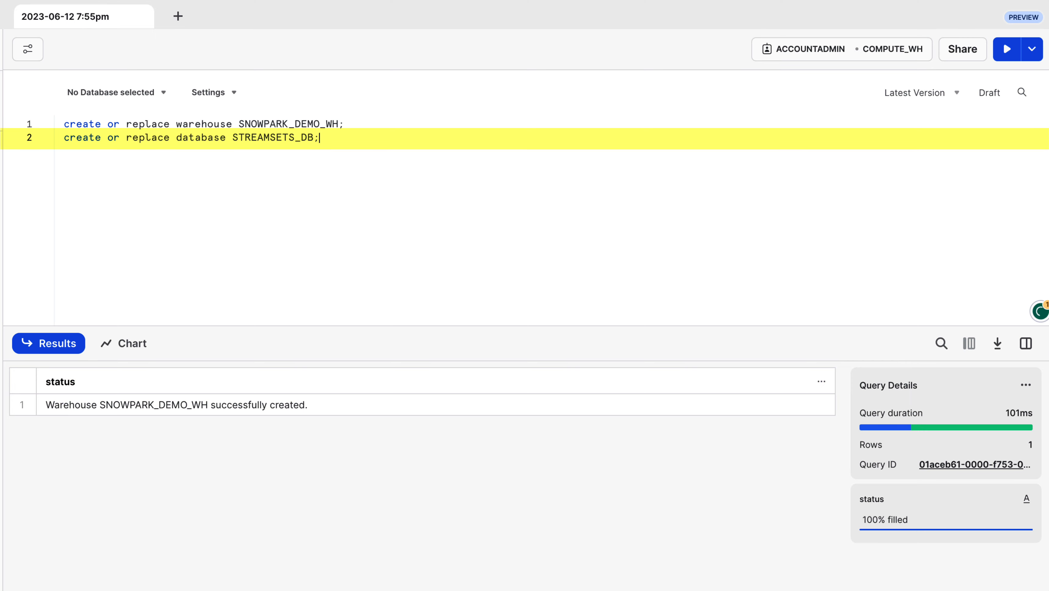
{"action": "key", "text": "Return"}
{"action": "left_click", "coordinate": [340, 138]}
{"action": "left_click", "coordinate": [1007, 49]}
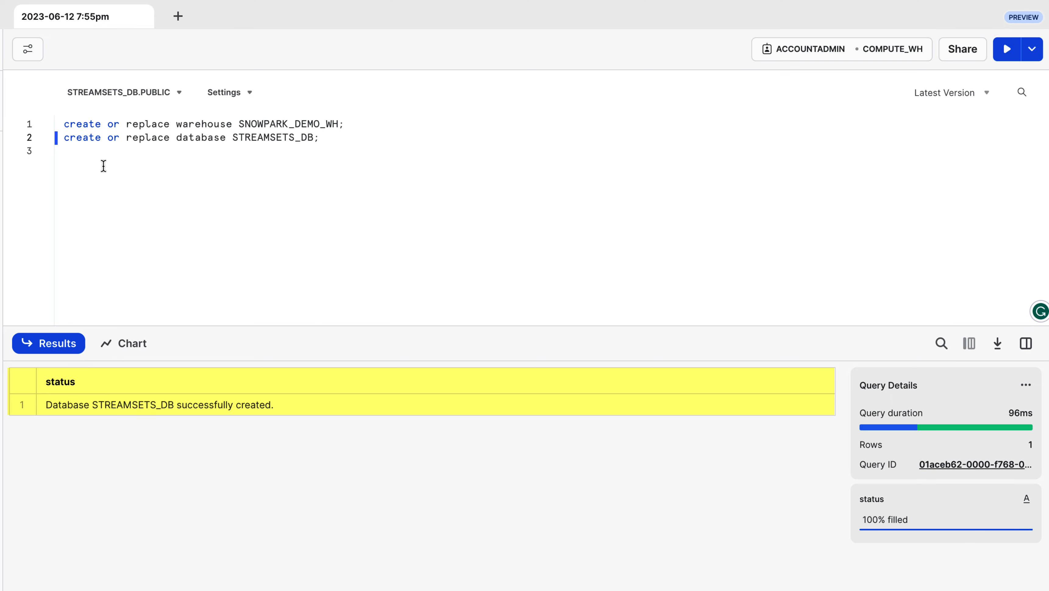
Add a third line creating schema AD_SCHEMA and run it.
{"action": "left_click", "coordinate": [96, 154]}
{"action": "type", "text": "create or replace schema AD_SCHEMA;"}
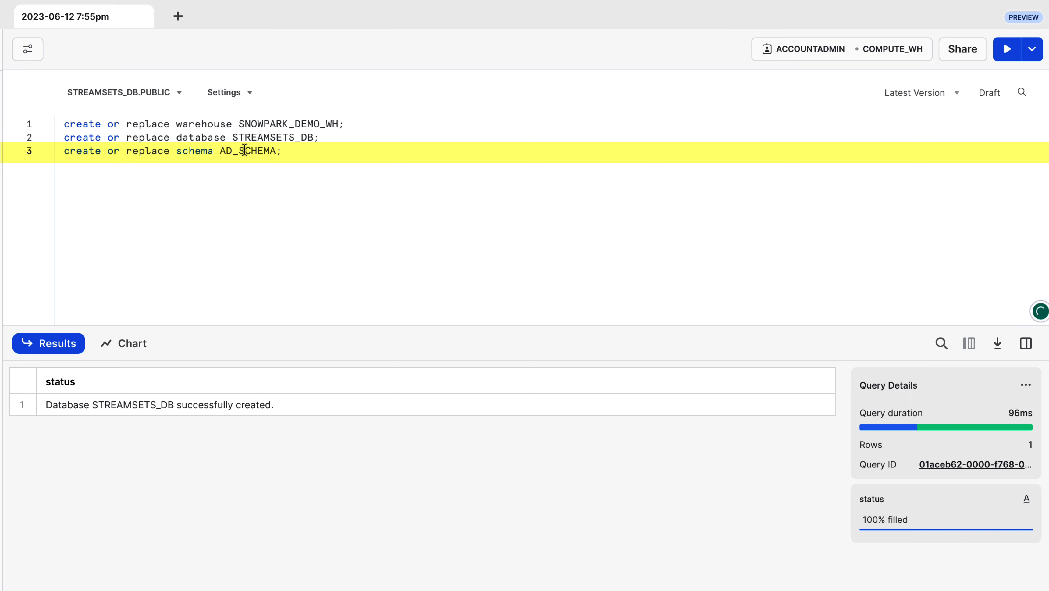
{"action": "left_click", "coordinate": [1011, 53]}
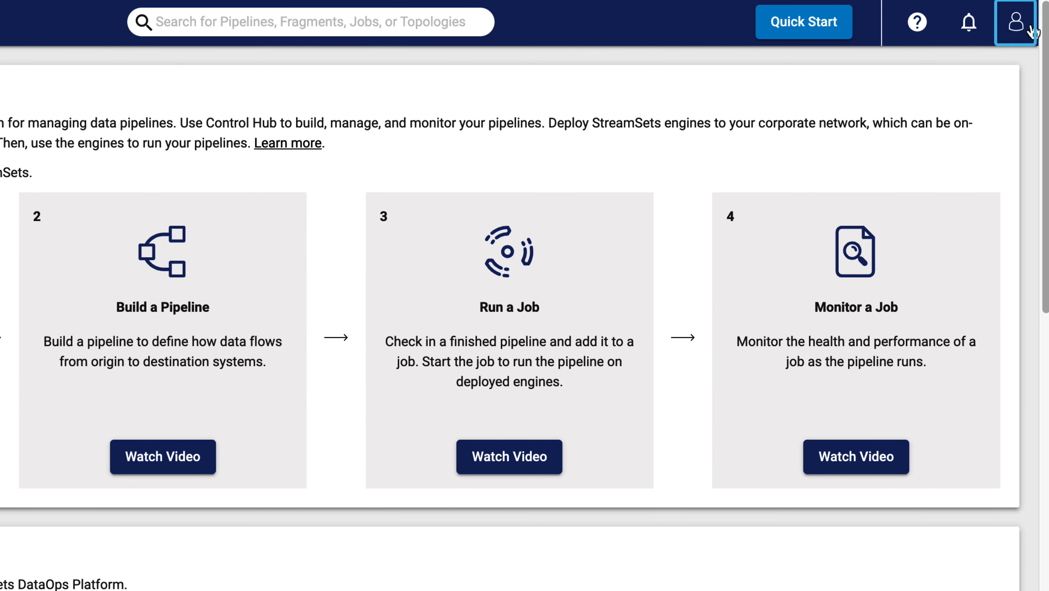
Open your account's Snowflake Settings in StreamSets and start adding Snowflake credentials.
{"action": "left_click", "coordinate": [1016, 28]}
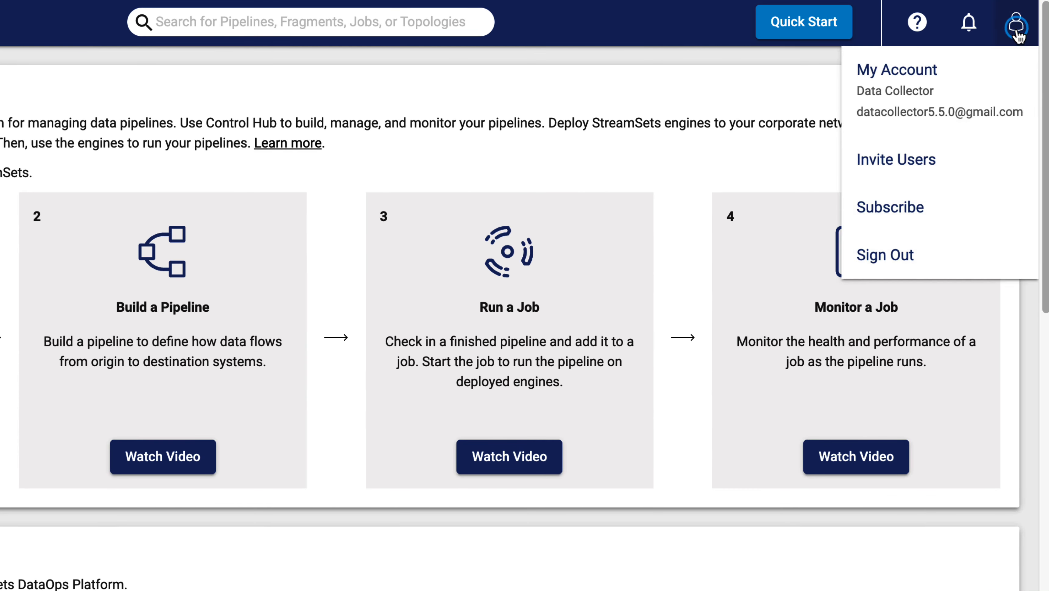
{"action": "left_click", "coordinate": [938, 94]}
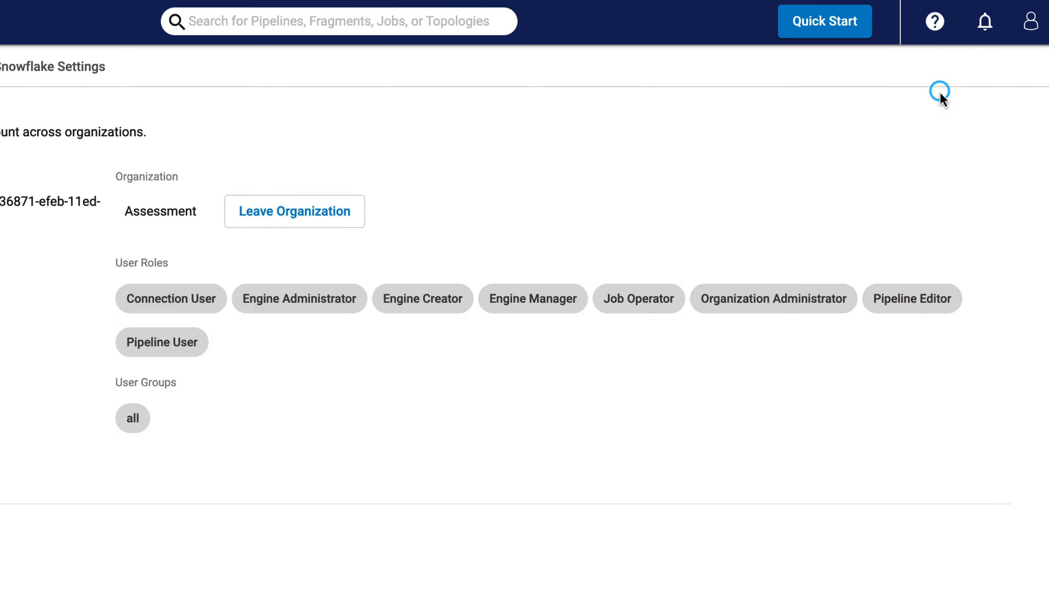
{"action": "left_click", "coordinate": [381, 44]}
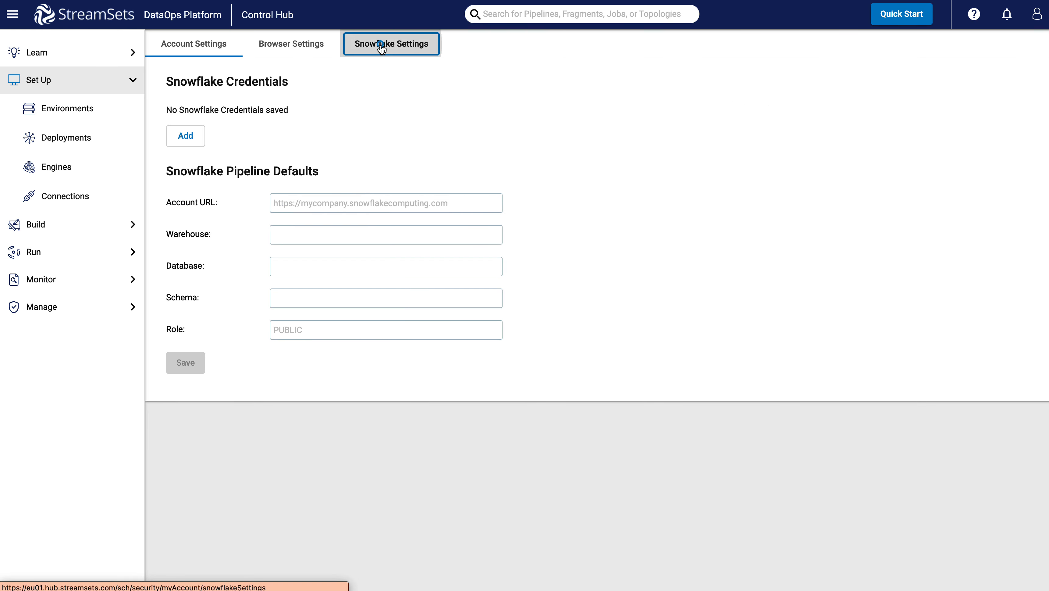
{"action": "left_click", "coordinate": [185, 138]}
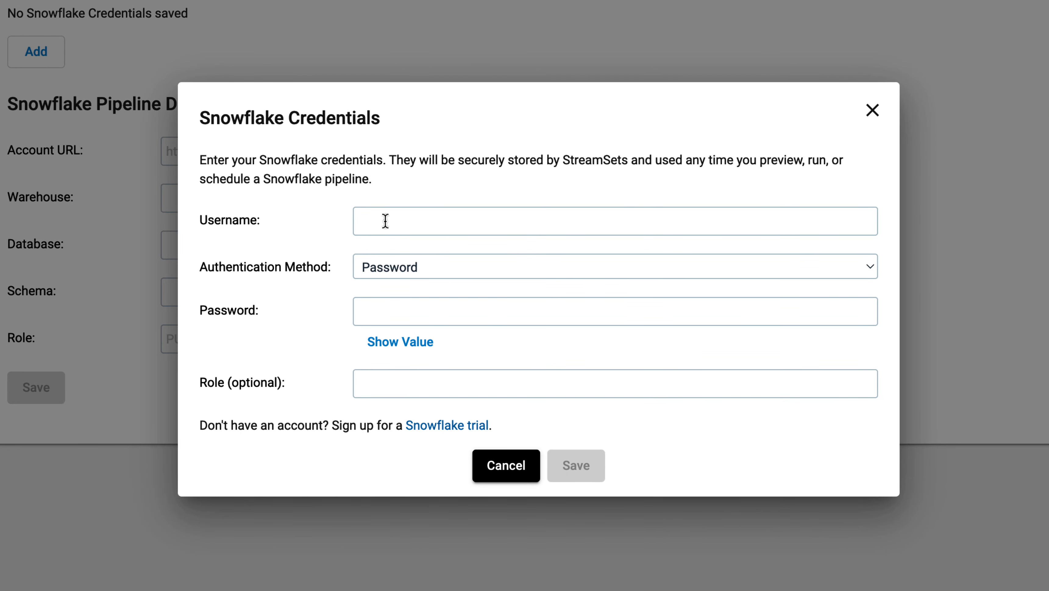
Enter the Snowflake username and account password in the credentials dialog and save them.
{"action": "left_click", "coordinate": [385, 221]}
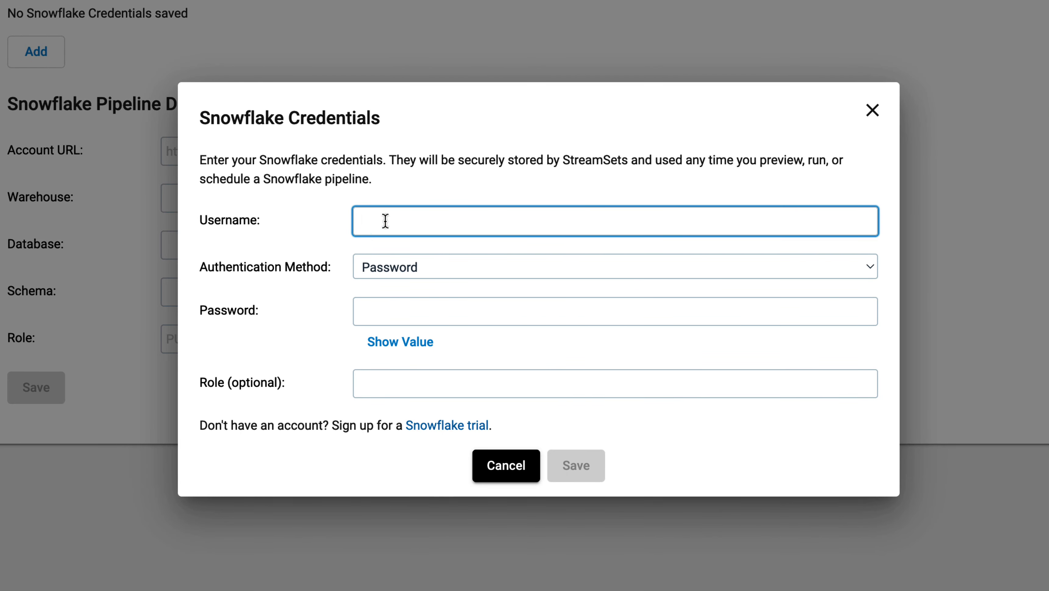
{"action": "type", "text": "DATA550"}
{"action": "left_click", "coordinate": [383, 311]}
{"action": "type", "text": "***"}
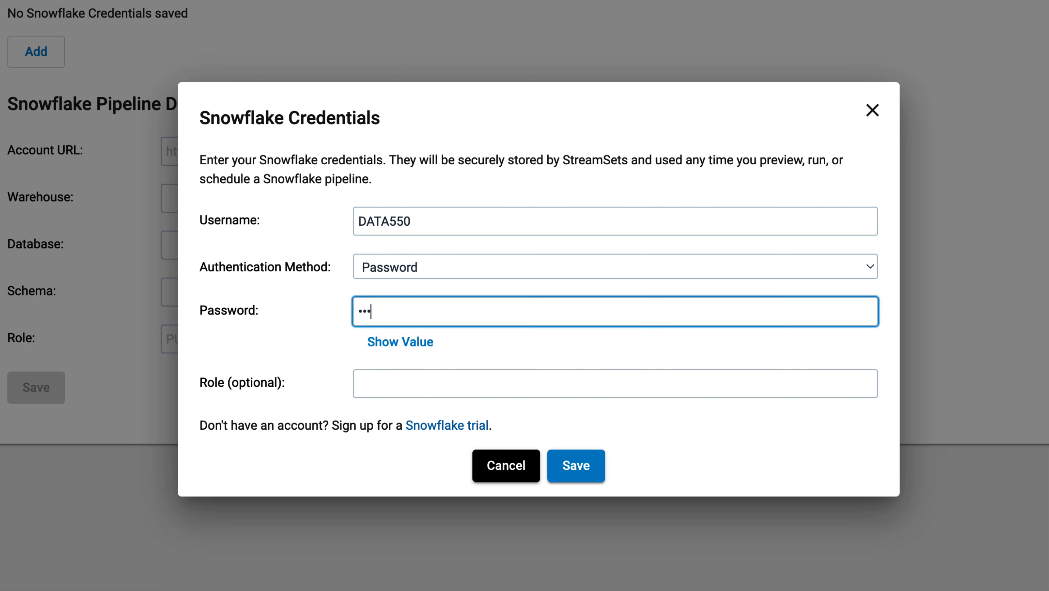
{"action": "type", "text": "******"}
{"action": "left_click", "coordinate": [572, 468]}
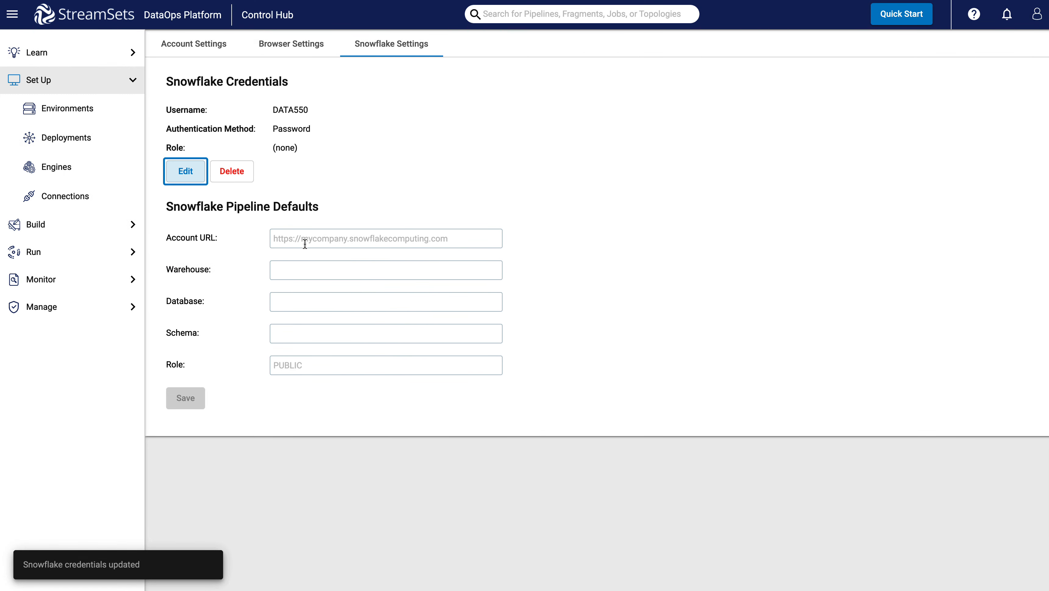
Copy the Snowflake account's URL from the account details and paste it as the pipeline default Account URL.
{"action": "left_click", "coordinate": [300, 239]}
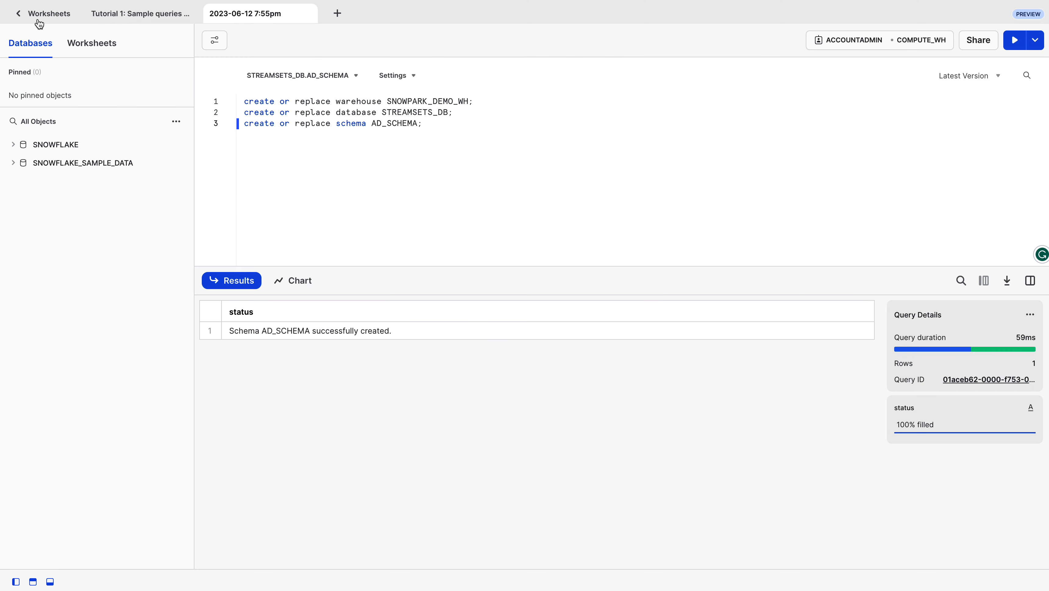
{"action": "left_click", "coordinate": [38, 19]}
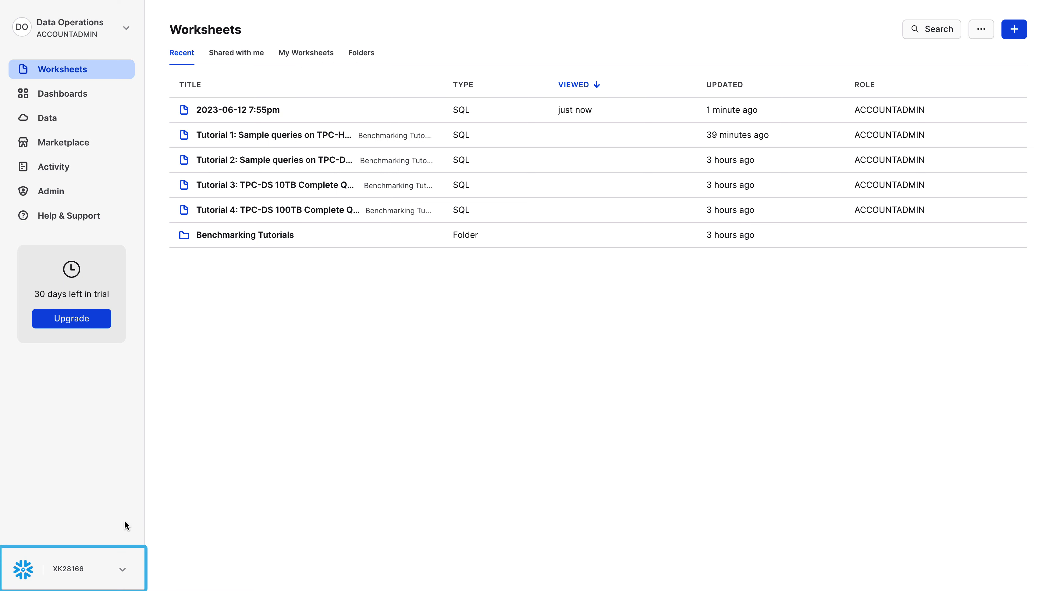
{"action": "left_click", "coordinate": [80, 576]}
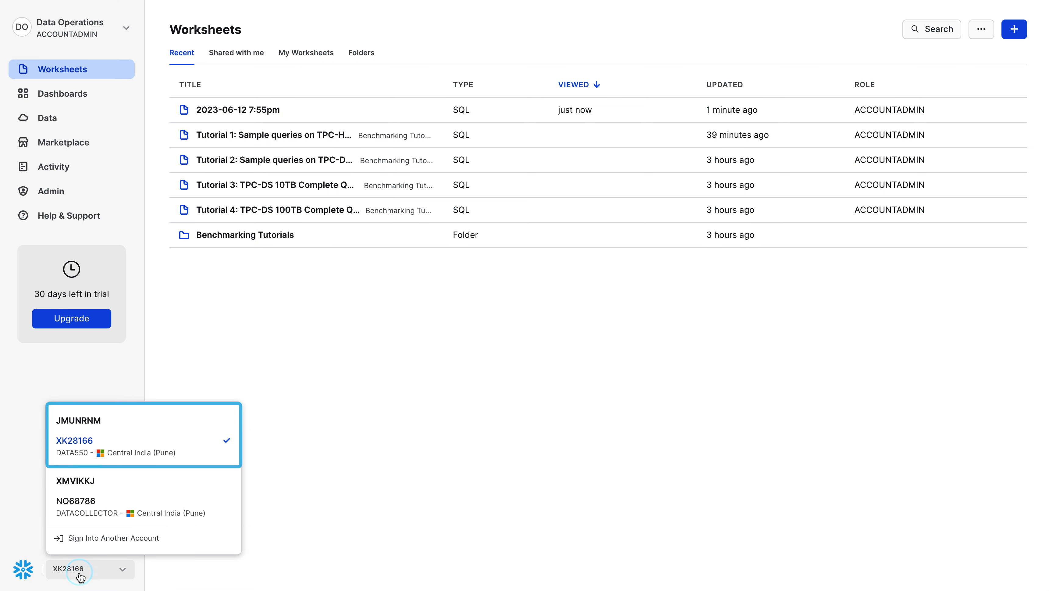
{"action": "mouse_move", "coordinate": [159, 453]}
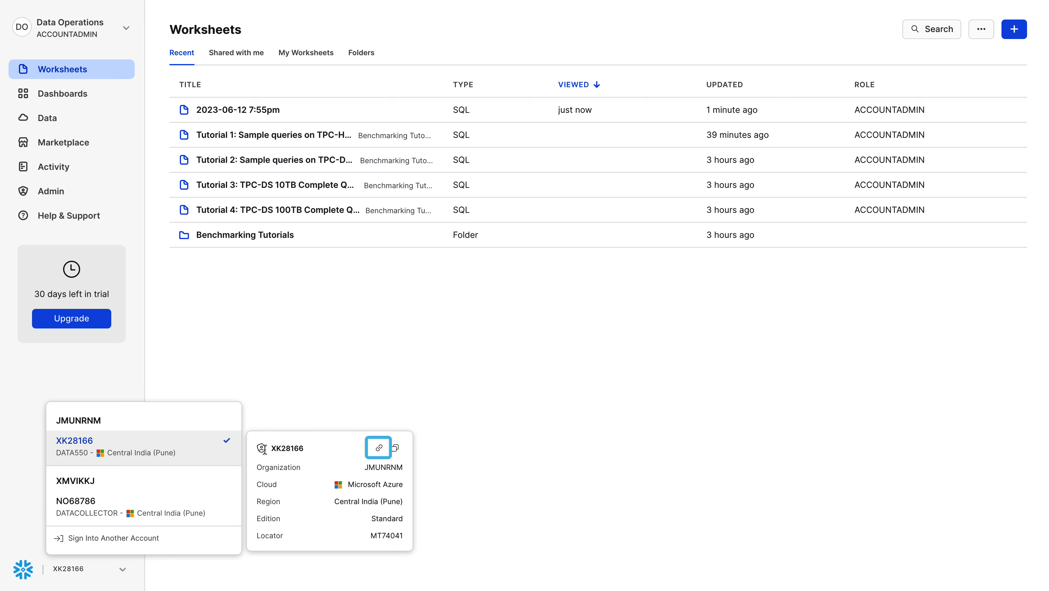
{"action": "left_click", "coordinate": [378, 448]}
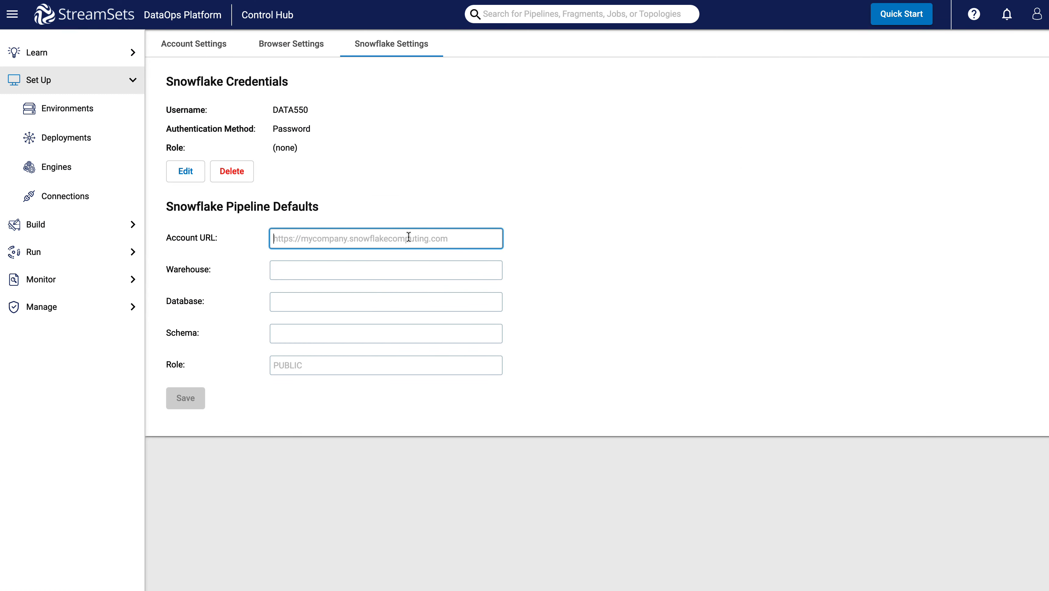
{"action": "left_click", "coordinate": [403, 239]}
{"action": "type", "text": "https://mt74041.central-india.azure.snowflakecomputing.com"}
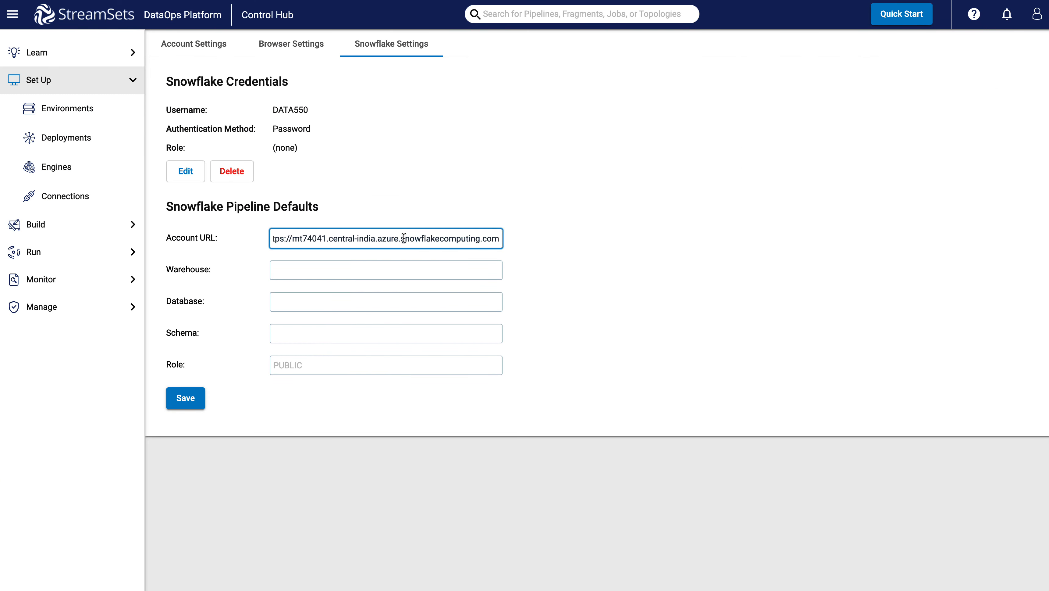
Set pipeline defaults to warehouse SNOWPARK_DEMO_WH, database STREAMSETS_DB, schema AD_SCHEMA, role ACCOUNTADMIN, and save.
{"action": "left_click", "coordinate": [360, 270]}
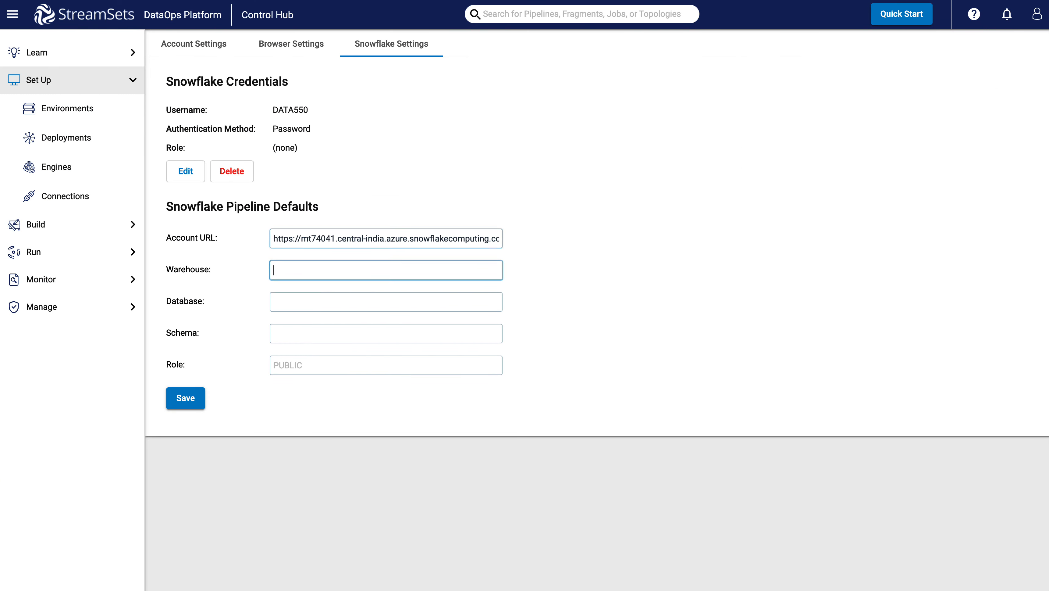
{"action": "type", "text": "SNOWPARK_DEMO_WH"}
{"action": "left_click", "coordinate": [303, 300]}
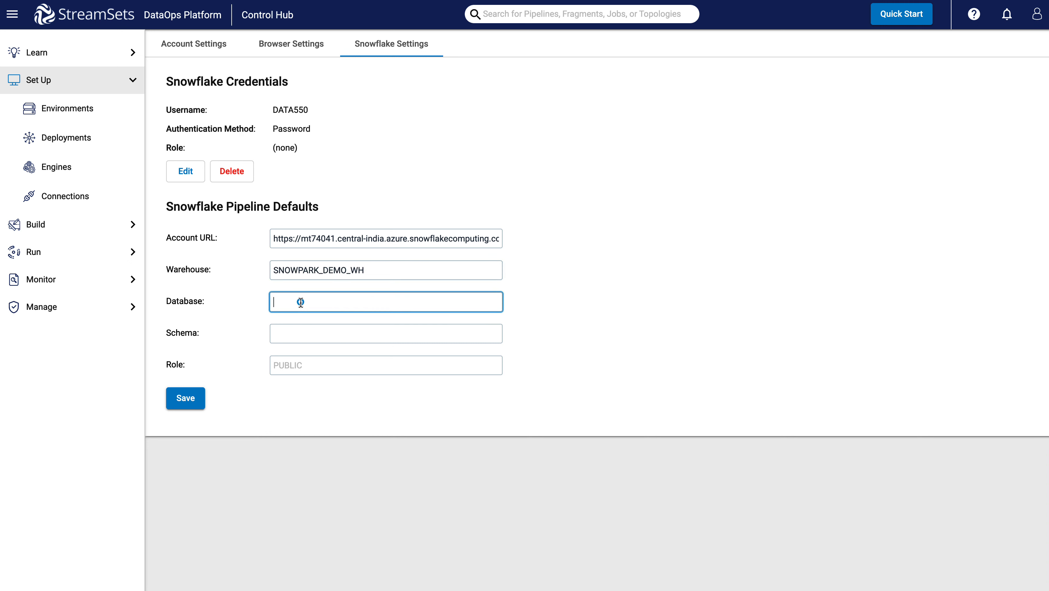
{"action": "type", "text": "STREAMSETS_DB"}
{"action": "left_click", "coordinate": [307, 335]}
{"action": "type", "text": "AD_SCHEMA"}
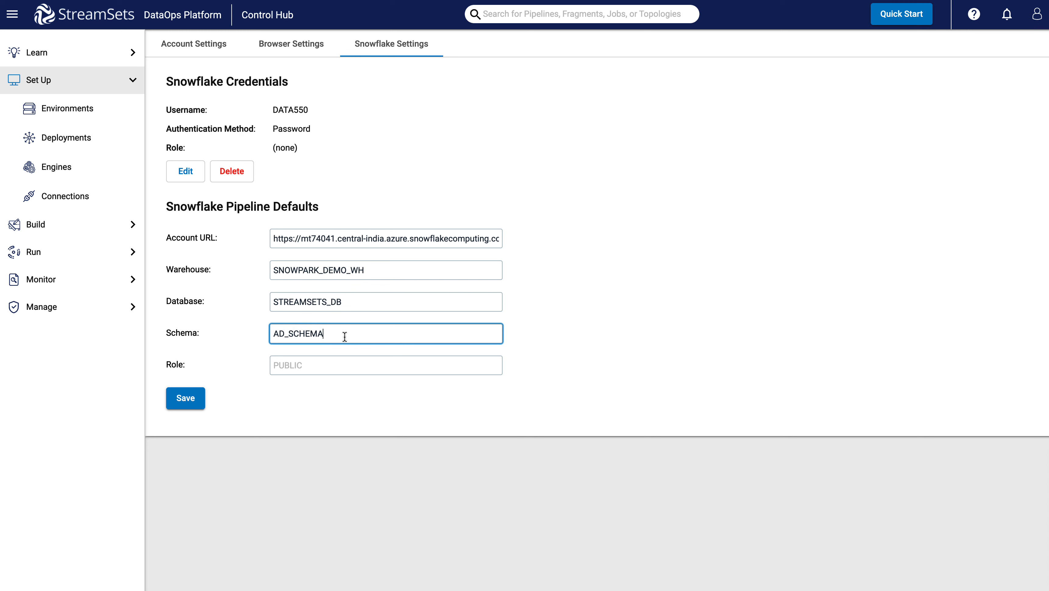
{"action": "left_click", "coordinate": [300, 365]}
{"action": "type", "text": "ACCOUNTADMIN"}
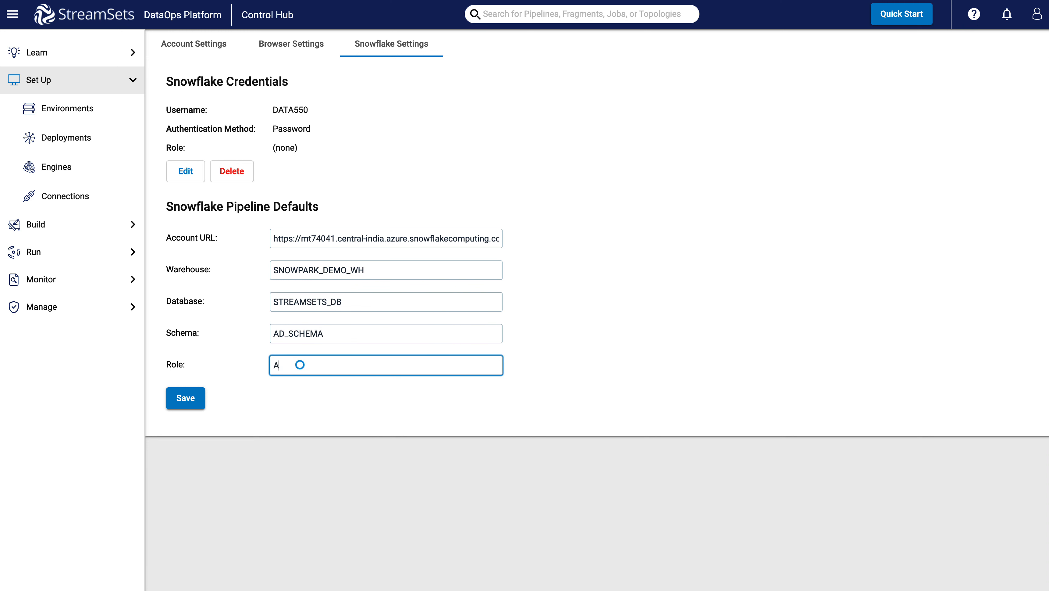
{"action": "left_click", "coordinate": [185, 398]}
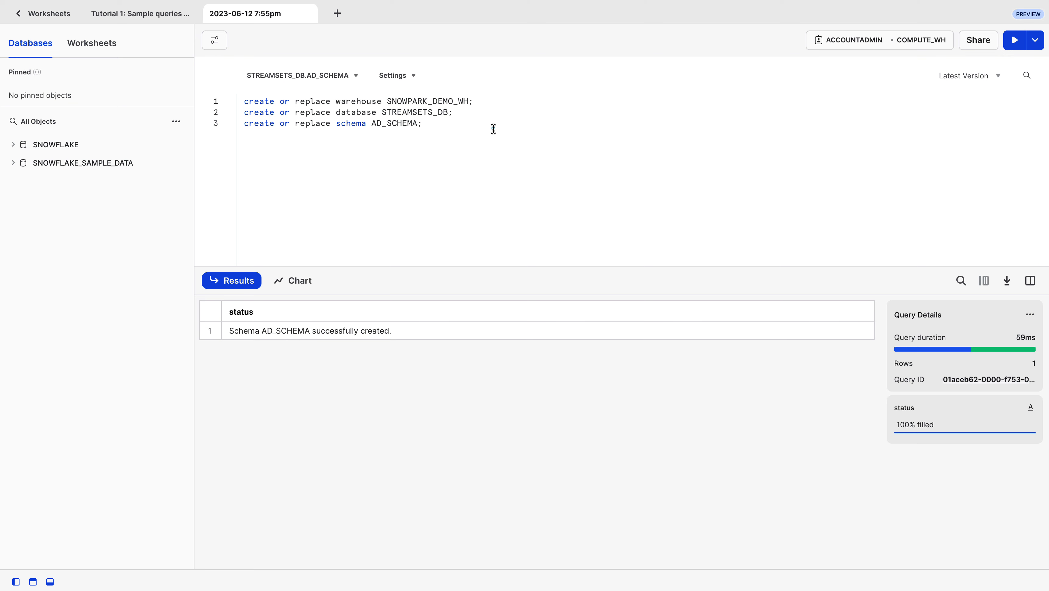
Add a line creating table dinos (dino string, scariness int) in the worksheet and run it.
{"action": "left_click", "coordinate": [493, 128]}
{"action": "key", "text": "Return"}
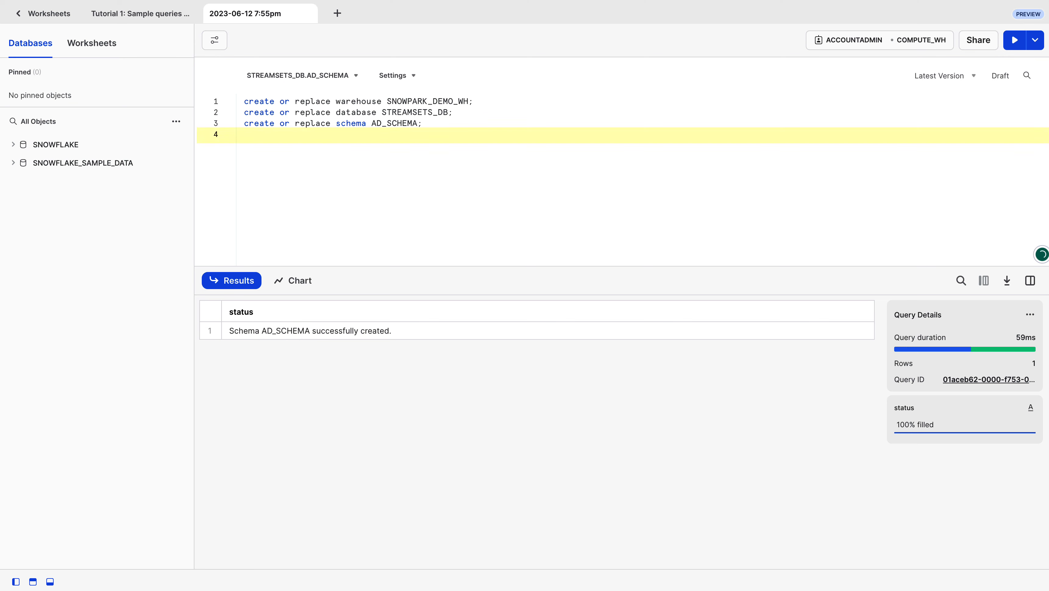
{"action": "type", "text": "create or replace table dinos (dino string, scariness int);"}
{"action": "left_click", "coordinate": [1015, 40]}
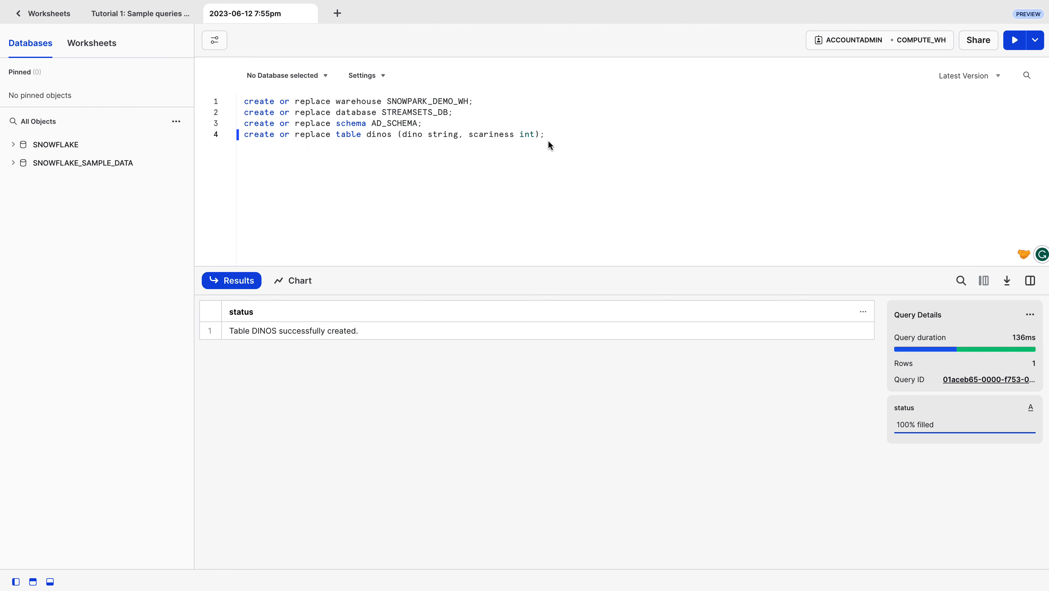
Add an insert of four dinosaurs with their scariness values into dinos and run it.
{"action": "key", "text": "Return"}
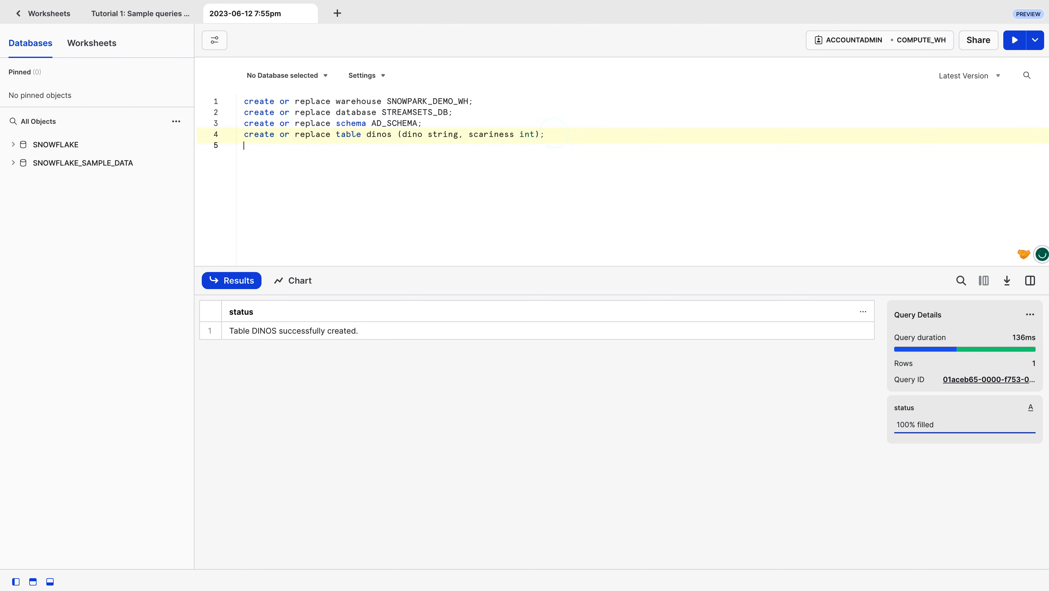
{"action": "type", "text": "insert into dinos values ('diplodocus', 3), ('deinonychus', 5), ('triceratops', 6), ('tyrannosaurus', 10);"}
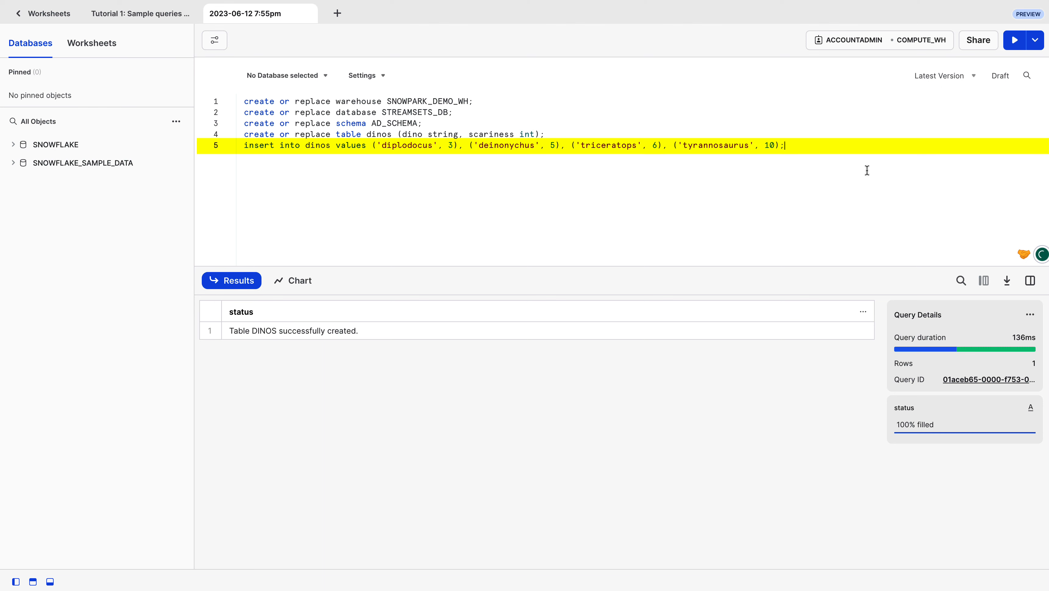
{"action": "left_click", "coordinate": [1015, 40]}
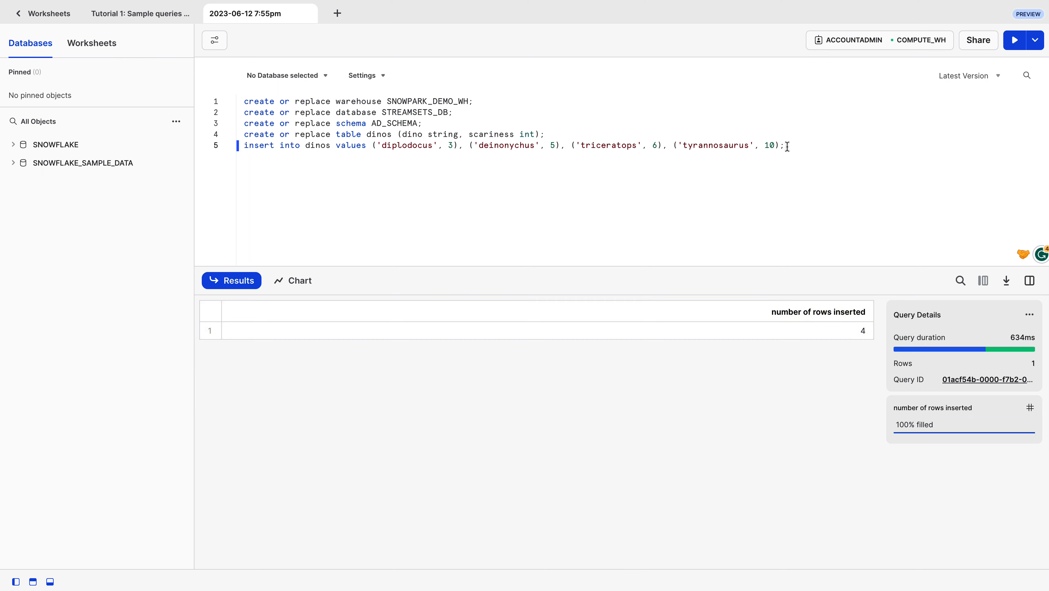
Add the query select*from dinos; and run it.
{"action": "type", "text": "select*from dinos;"}
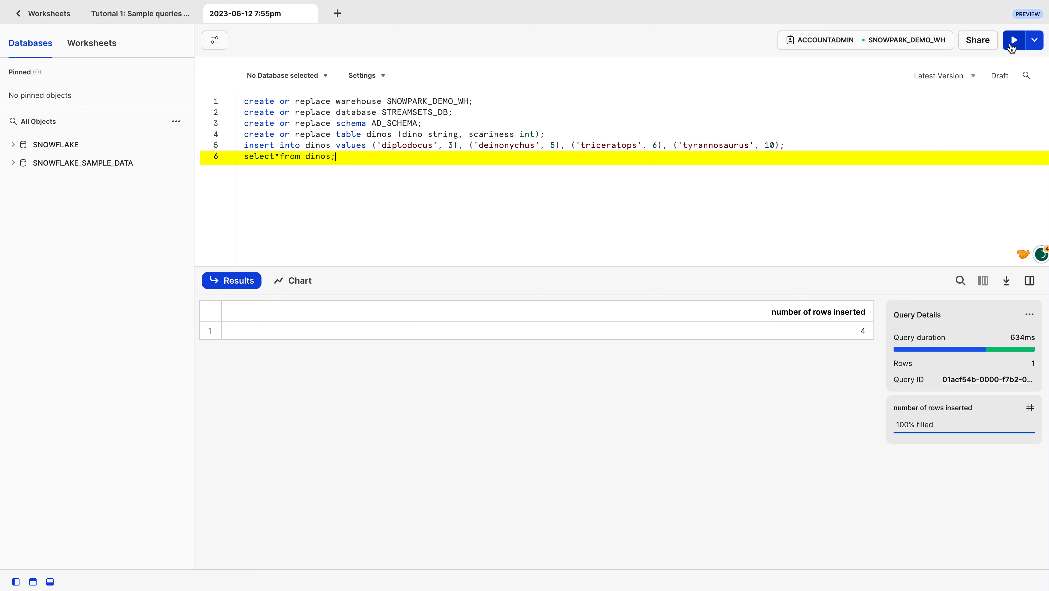
{"action": "left_click", "coordinate": [1011, 43]}
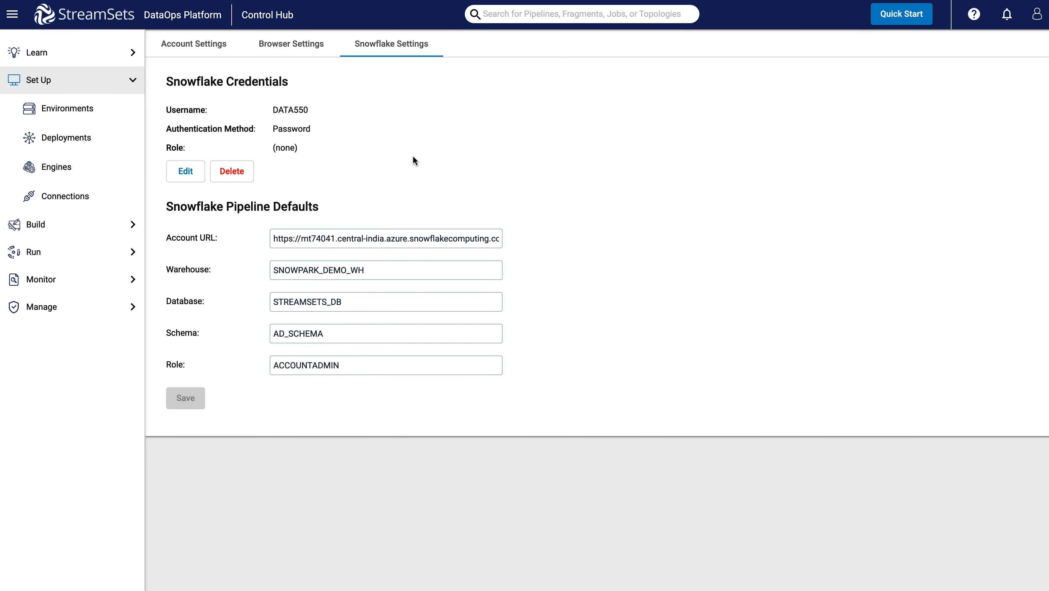
Create a blank pipeline named DINOS with the Transformer for Snowflake engine and open it in the canvas.
{"action": "left_click", "coordinate": [128, 224]}
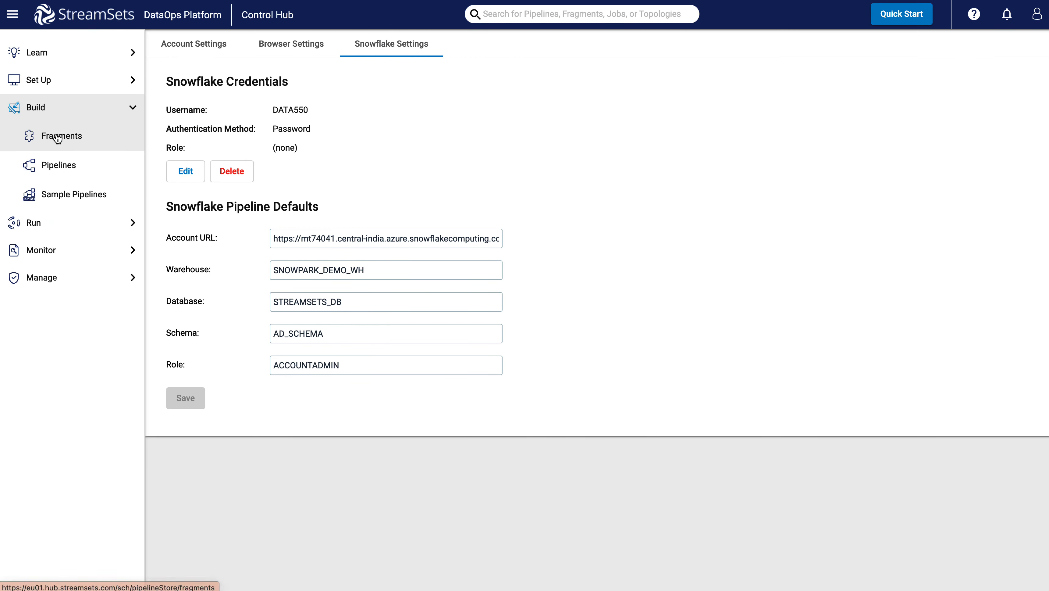
{"action": "left_click", "coordinate": [60, 165]}
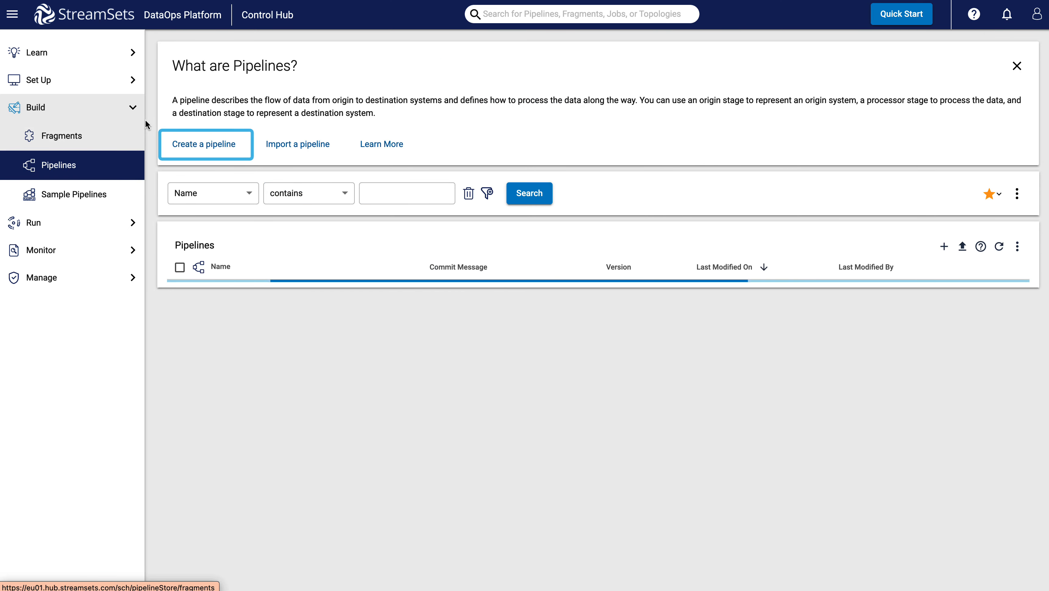
{"action": "left_click", "coordinate": [192, 145]}
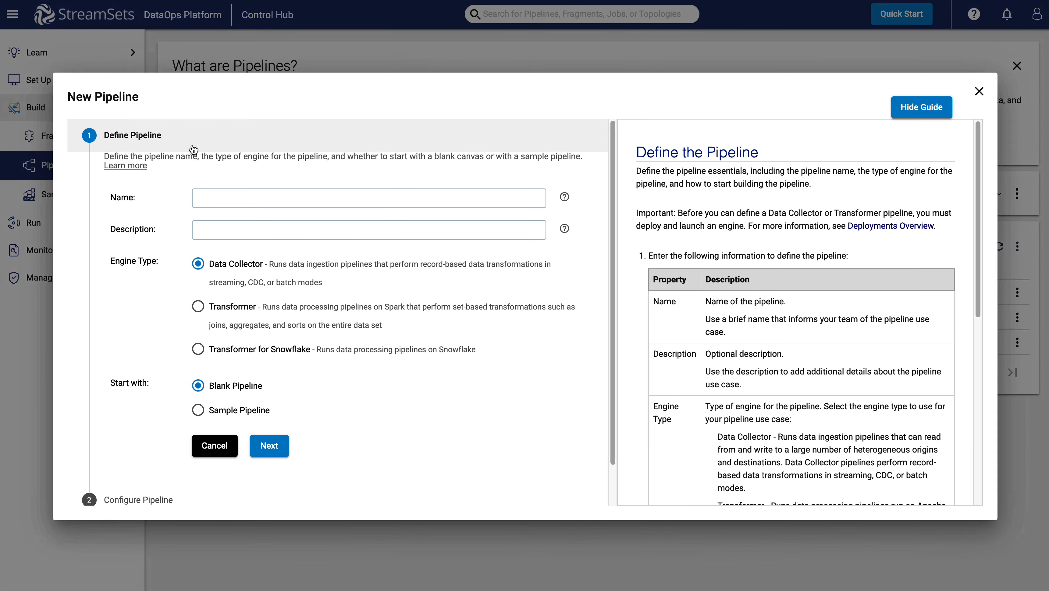
{"action": "left_click", "coordinate": [237, 201]}
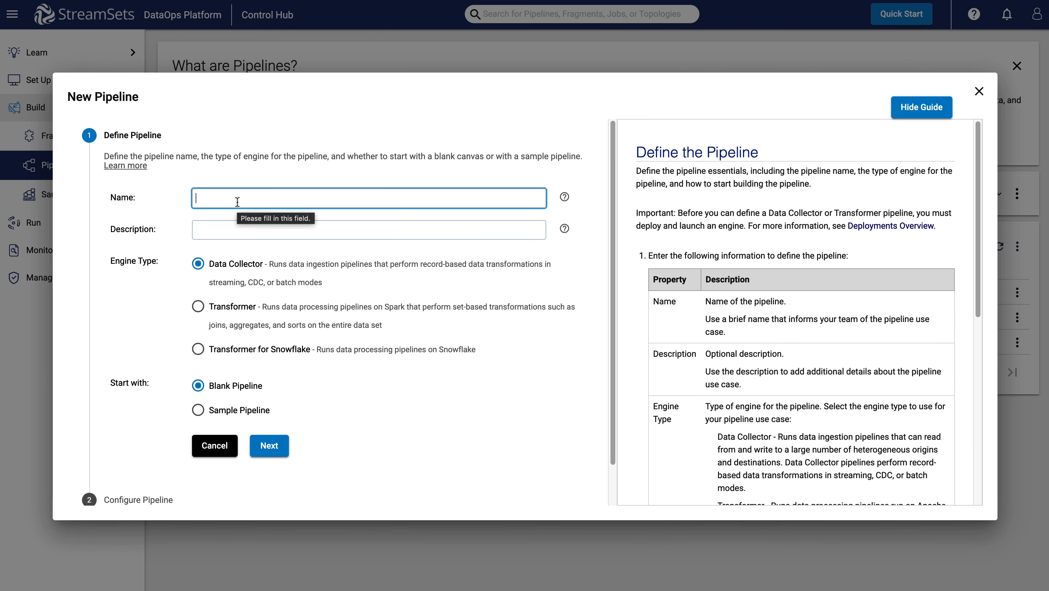
{"action": "type", "text": "DINOS"}
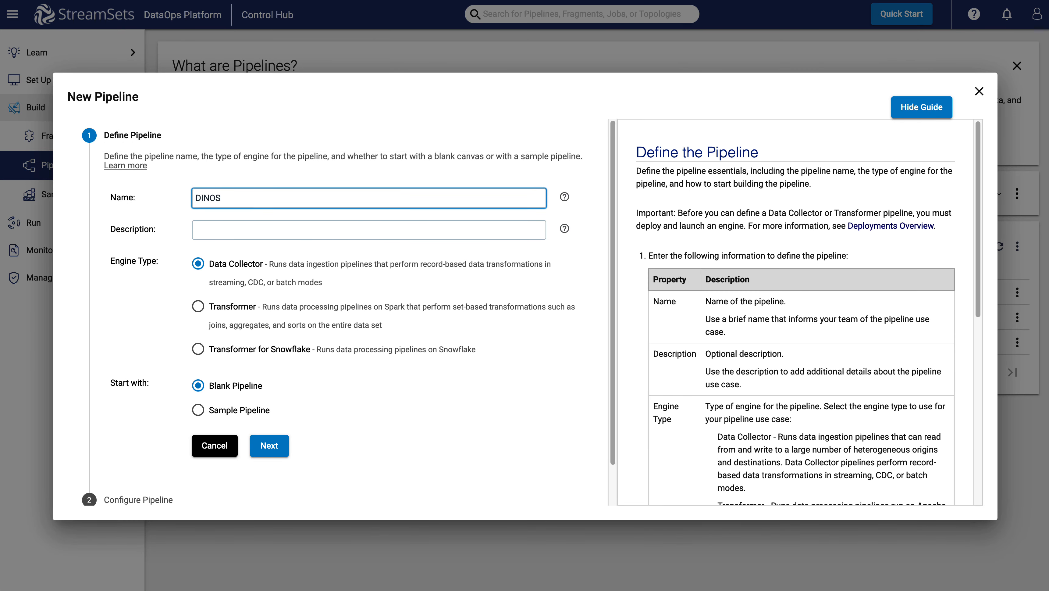
{"action": "left_click", "coordinate": [225, 229]}
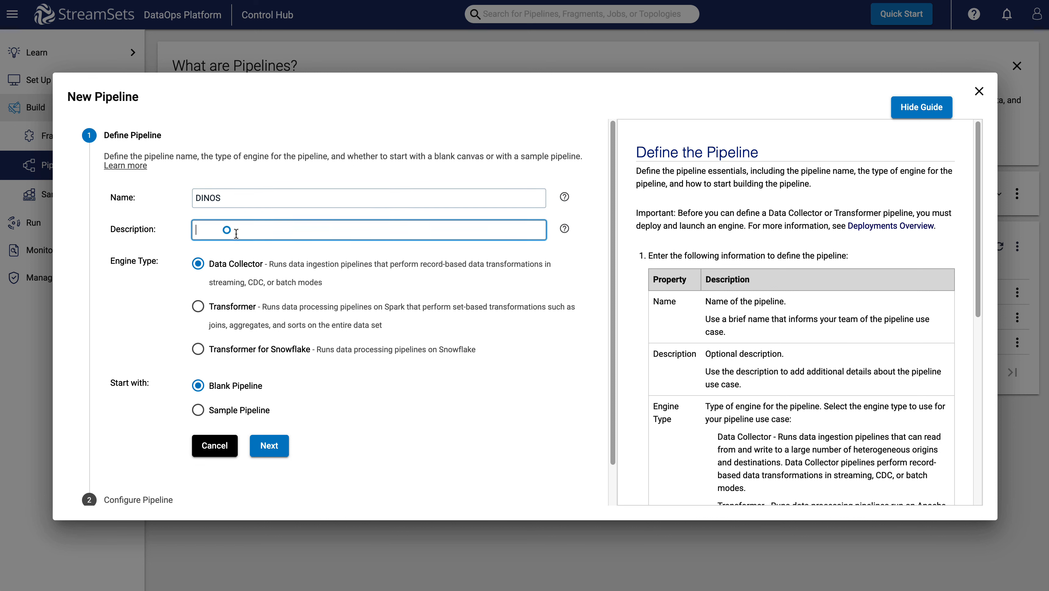
{"action": "left_click", "coordinate": [198, 350]}
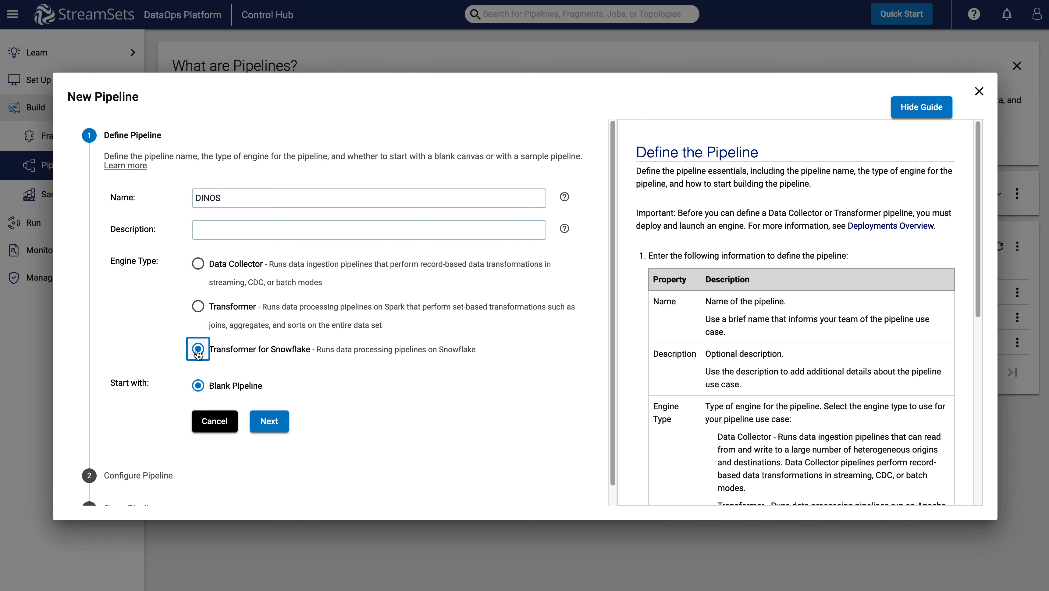
{"action": "left_click", "coordinate": [268, 421]}
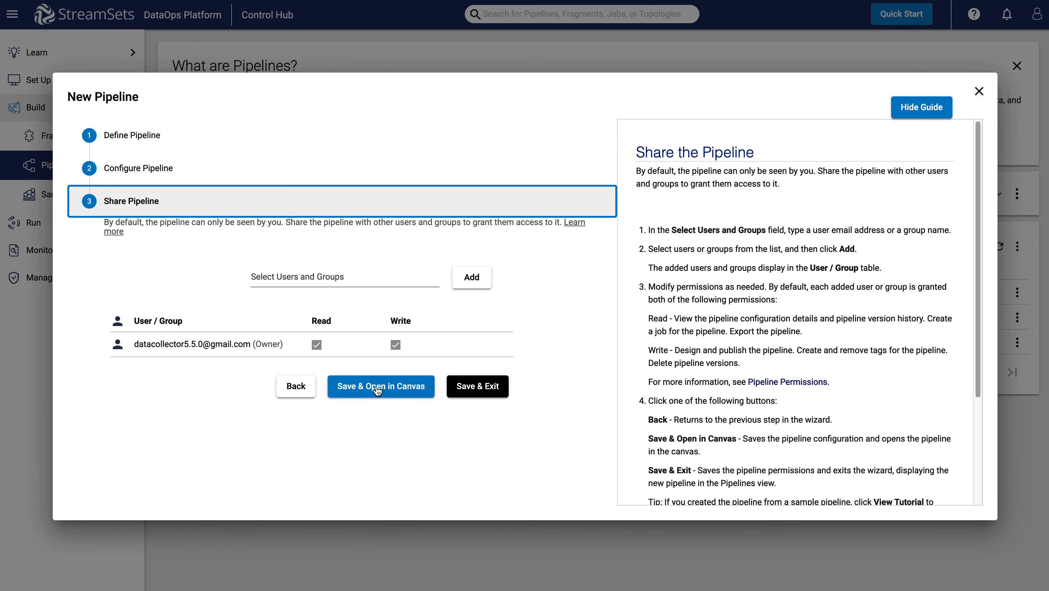
{"action": "left_click", "coordinate": [376, 387]}
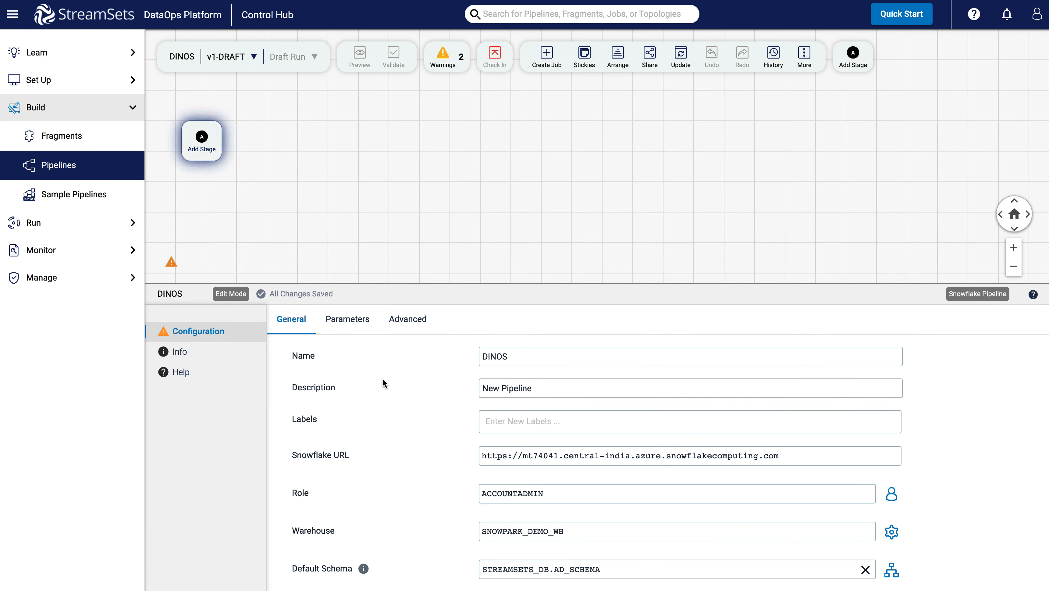
Add a Snowflake Table origin, rename it Read from Snowflake Table, and put its default name Snowflake Table 1 in the description.
{"action": "left_click", "coordinate": [202, 141]}
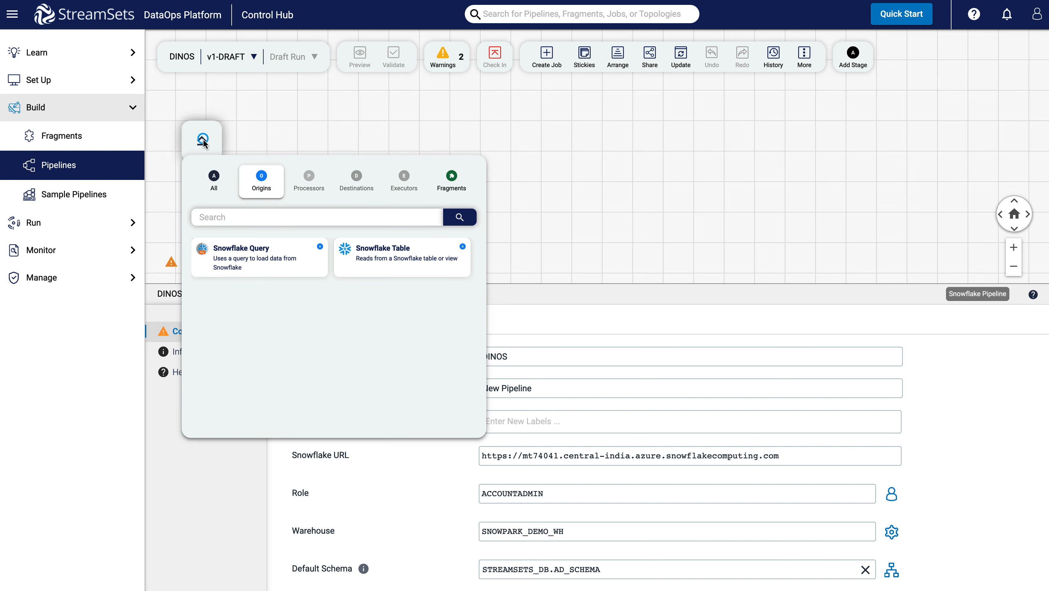
{"action": "left_click", "coordinate": [387, 258]}
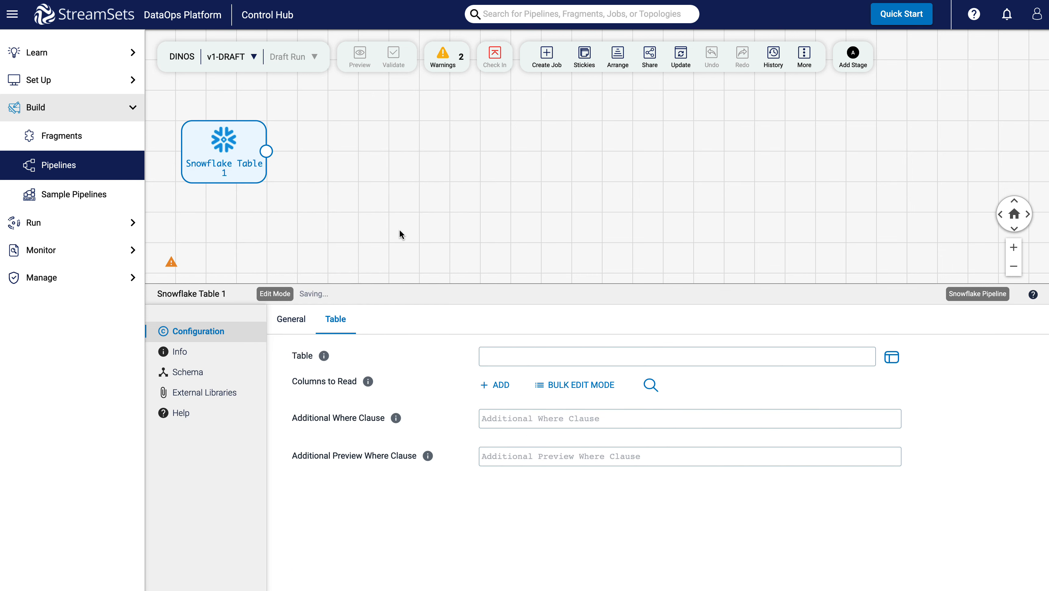
{"action": "left_click", "coordinate": [289, 319]}
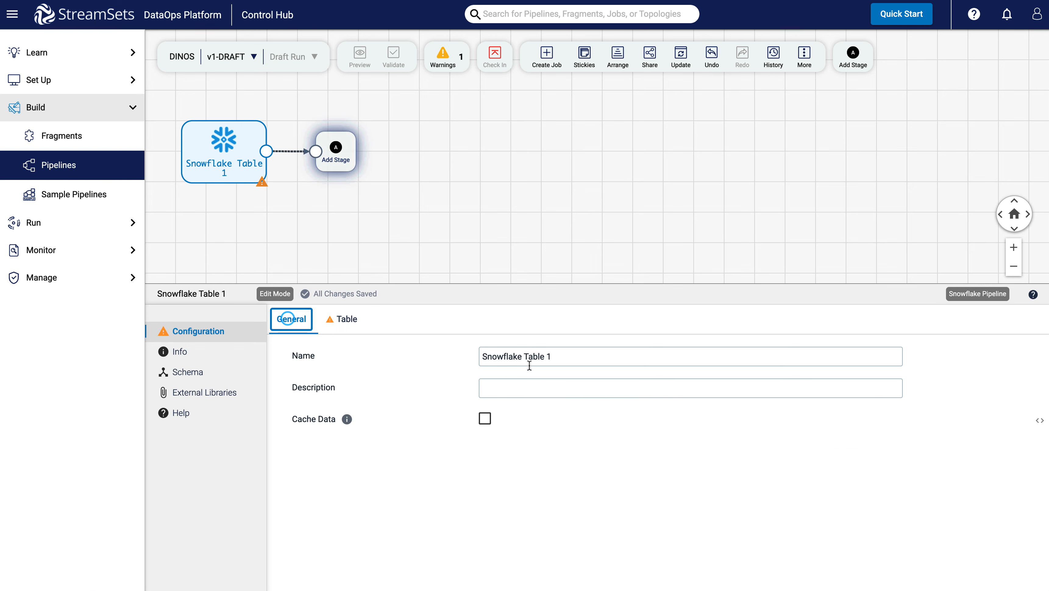
{"action": "triple_click", "coordinate": [574, 358]}
{"action": "key", "text": "ctrl+c"}
{"action": "key", "text": "BackSpace"}
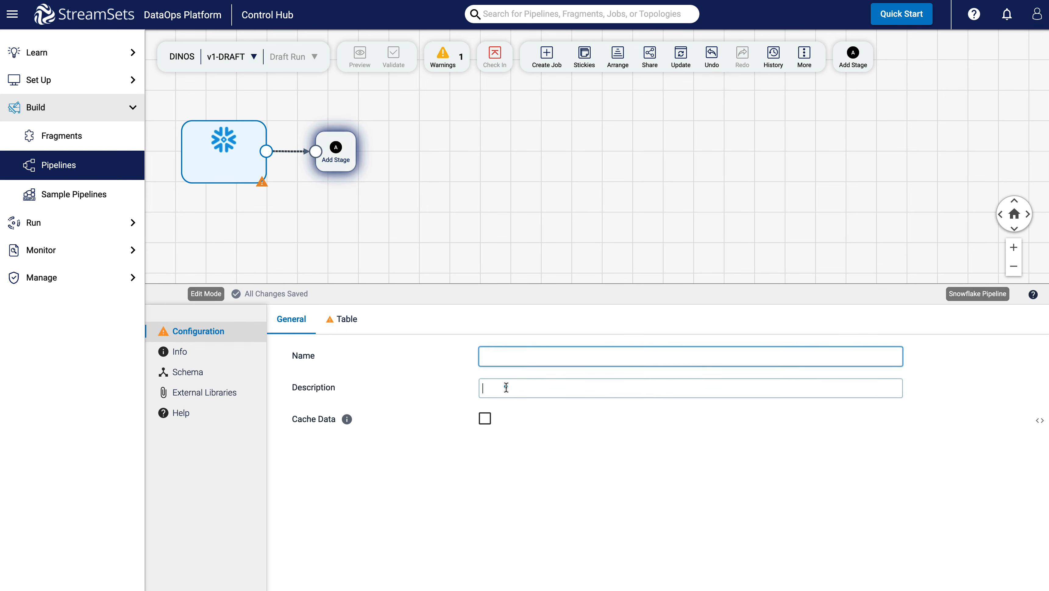
{"action": "left_click", "coordinate": [506, 387]}
{"action": "key", "text": "ctrl+v"}
{"action": "left_click", "coordinate": [494, 355]}
{"action": "type", "text": "Read f"}
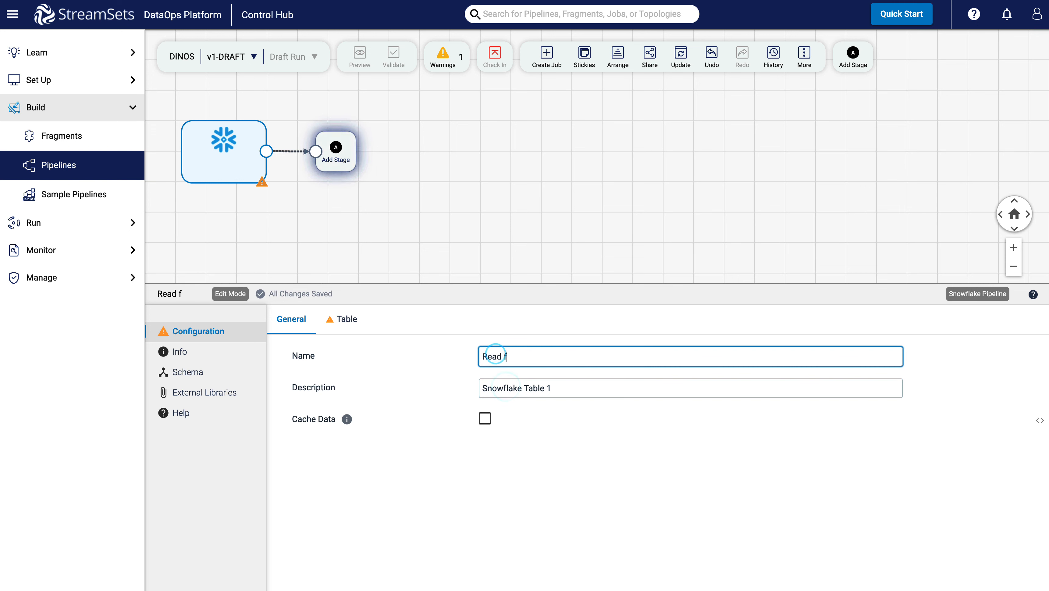
{"action": "type", "text": "rom Snowflake Table"}
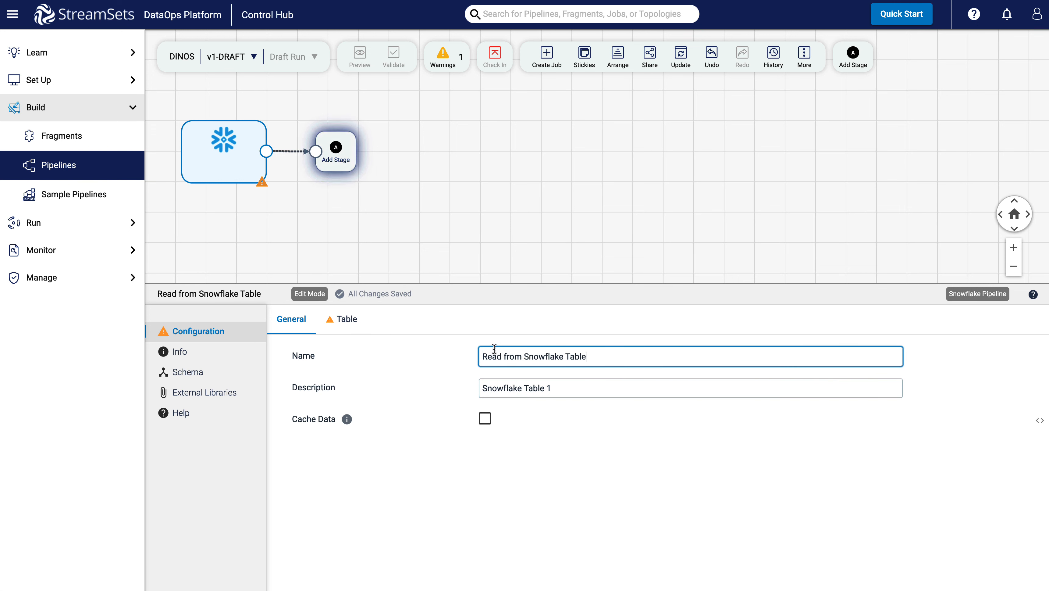
Set the origin's table to STREAMSETS_DB.AD_SCHEMA.DINOS by browsing the database tree.
{"action": "left_click", "coordinate": [345, 321]}
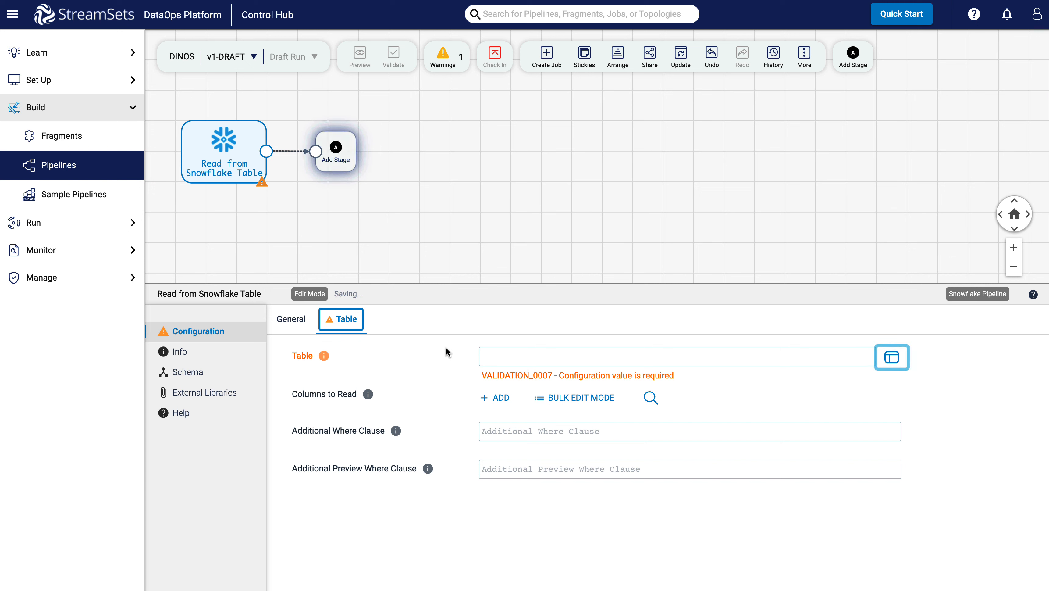
{"action": "left_click", "coordinate": [562, 359]}
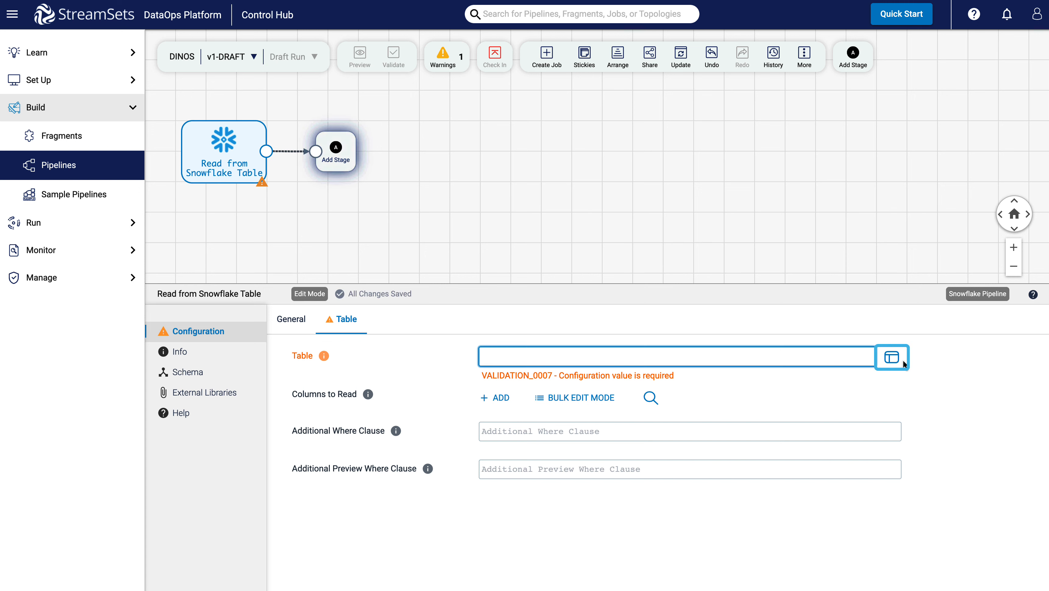
{"action": "left_click", "coordinate": [894, 358]}
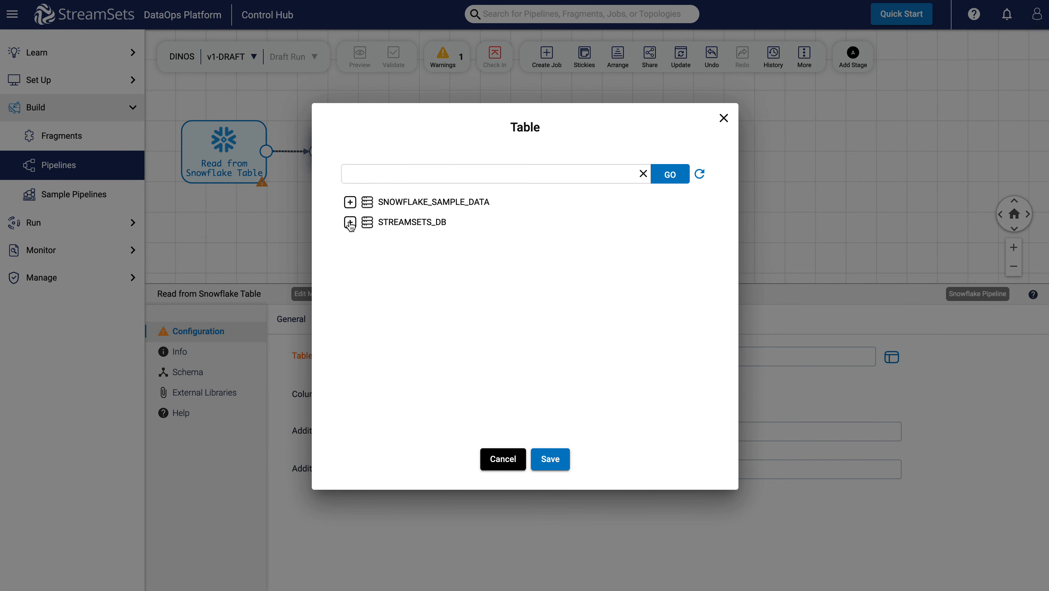
{"action": "left_click", "coordinate": [350, 223]}
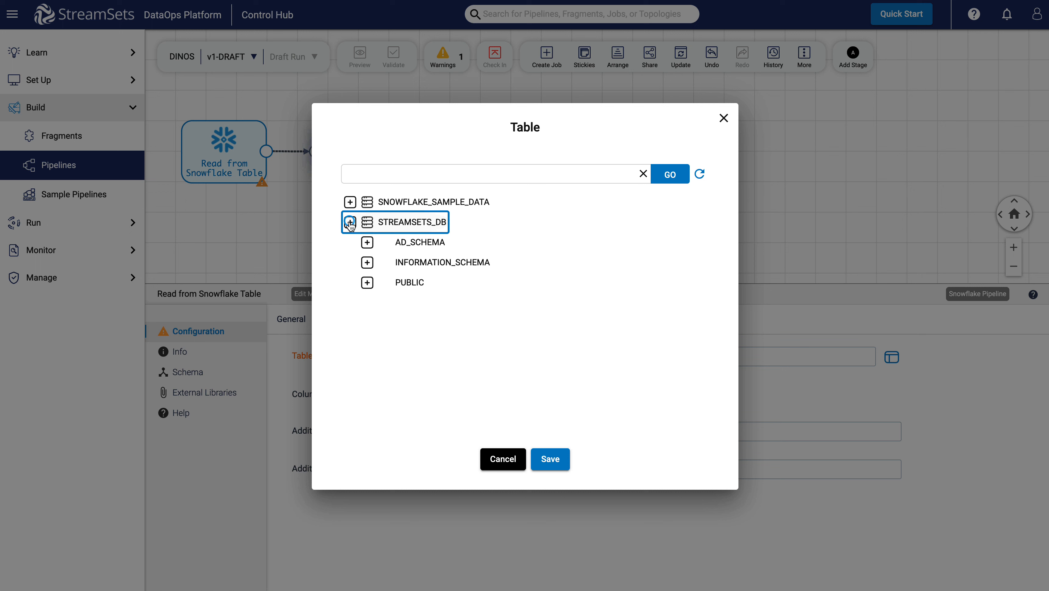
{"action": "left_click", "coordinate": [367, 243]}
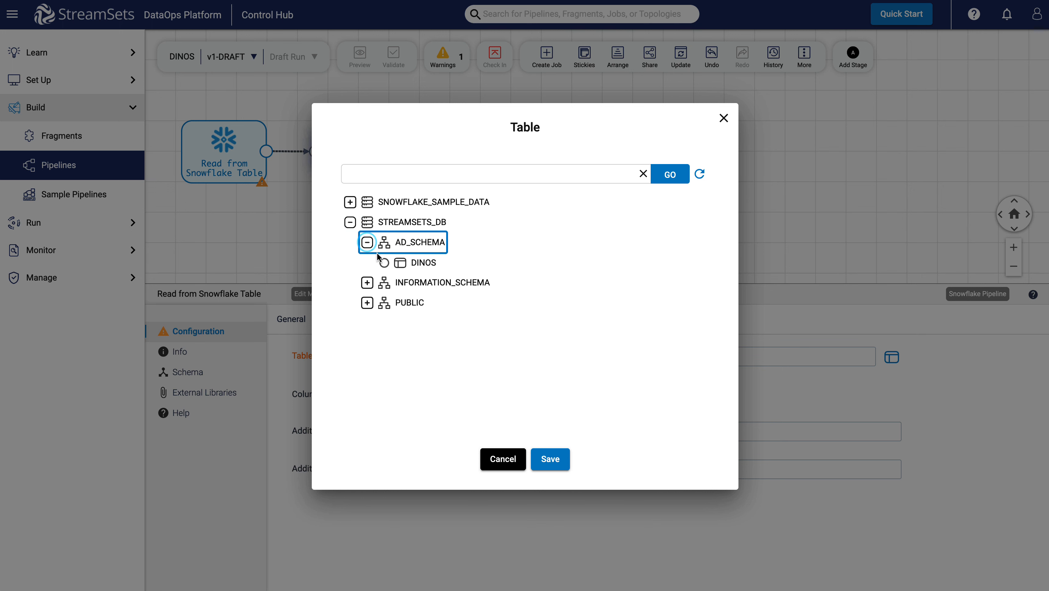
{"action": "left_click", "coordinate": [384, 263]}
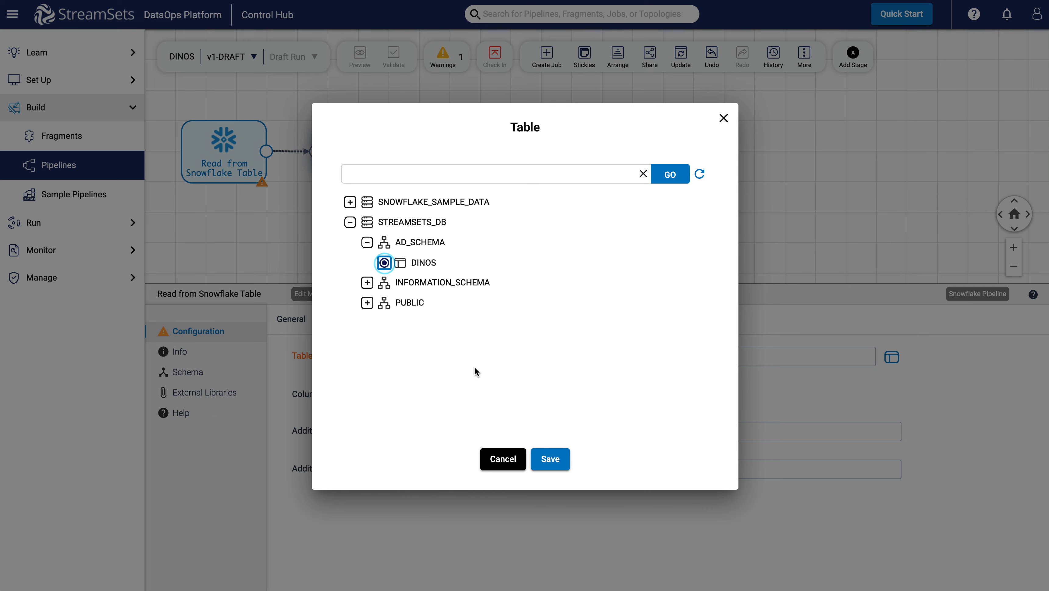
{"action": "left_click", "coordinate": [550, 459]}
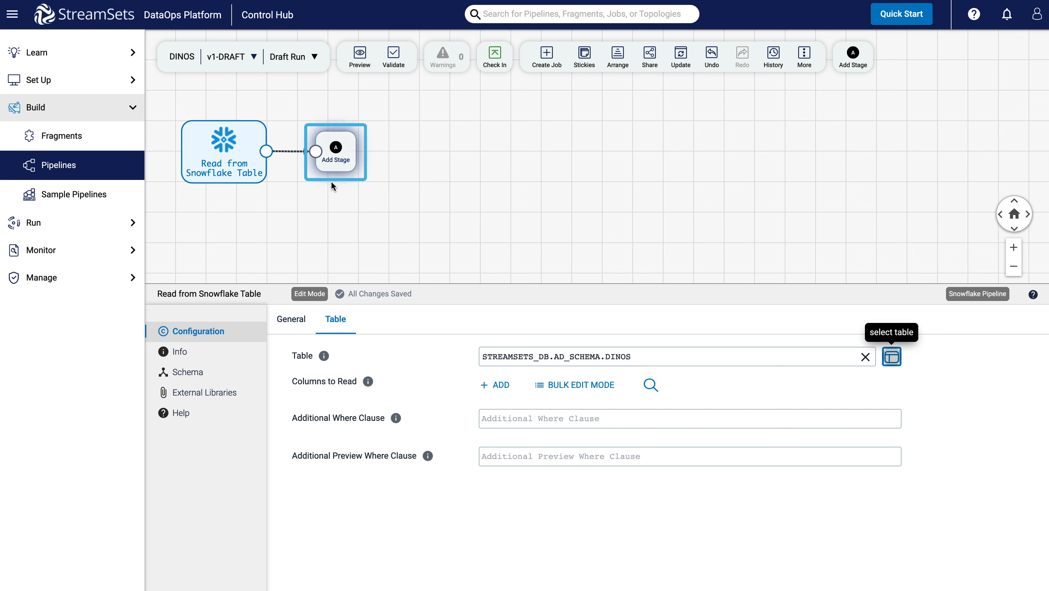
Add a Sort processor after the origin that sorts by the scariness column in descending order.
{"action": "left_click", "coordinate": [334, 165]}
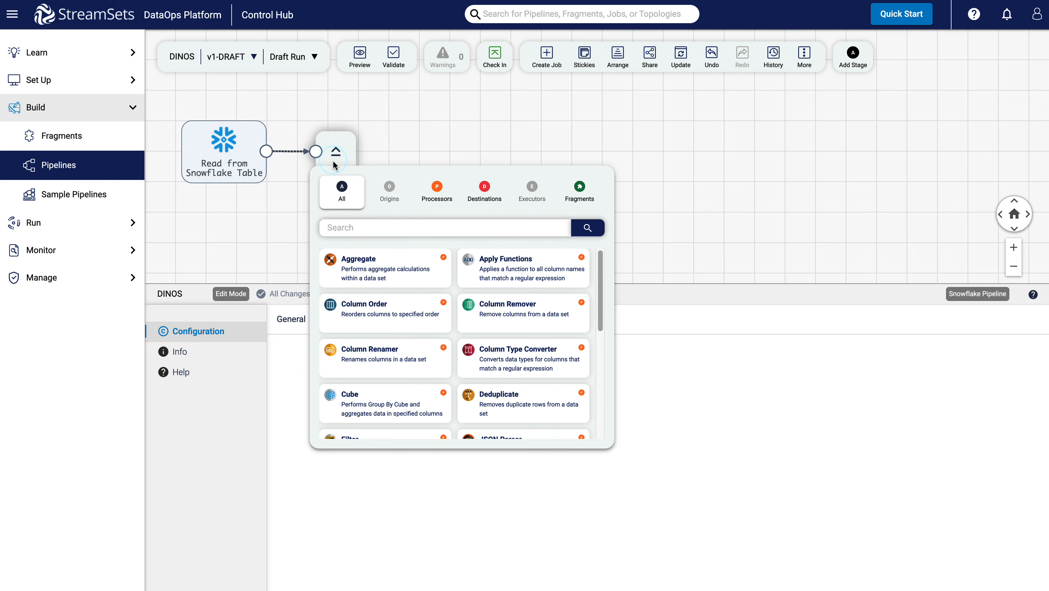
{"action": "type", "text": "sor"}
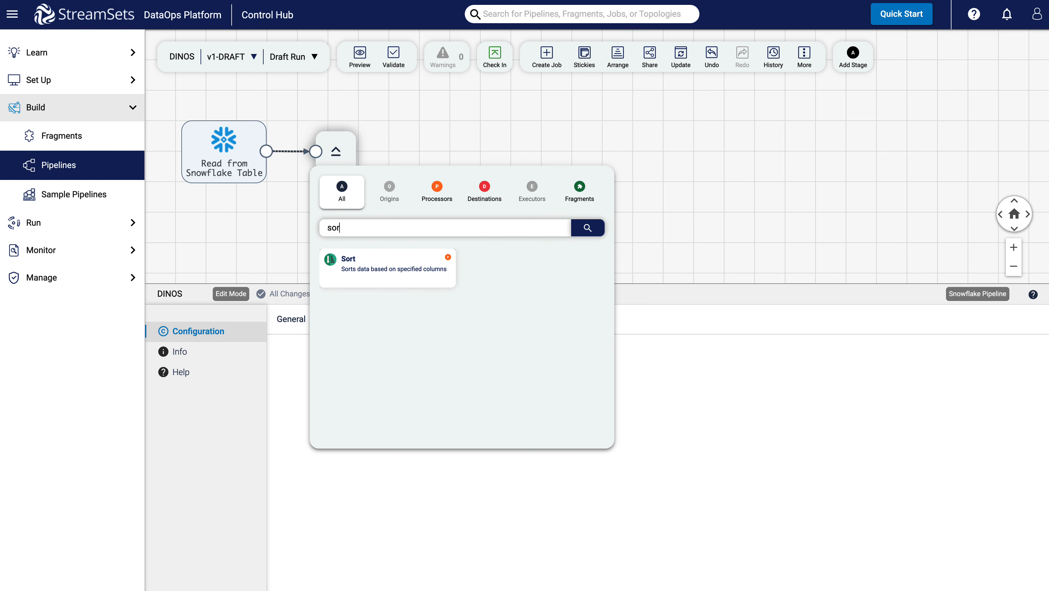
{"action": "left_click", "coordinate": [354, 271]}
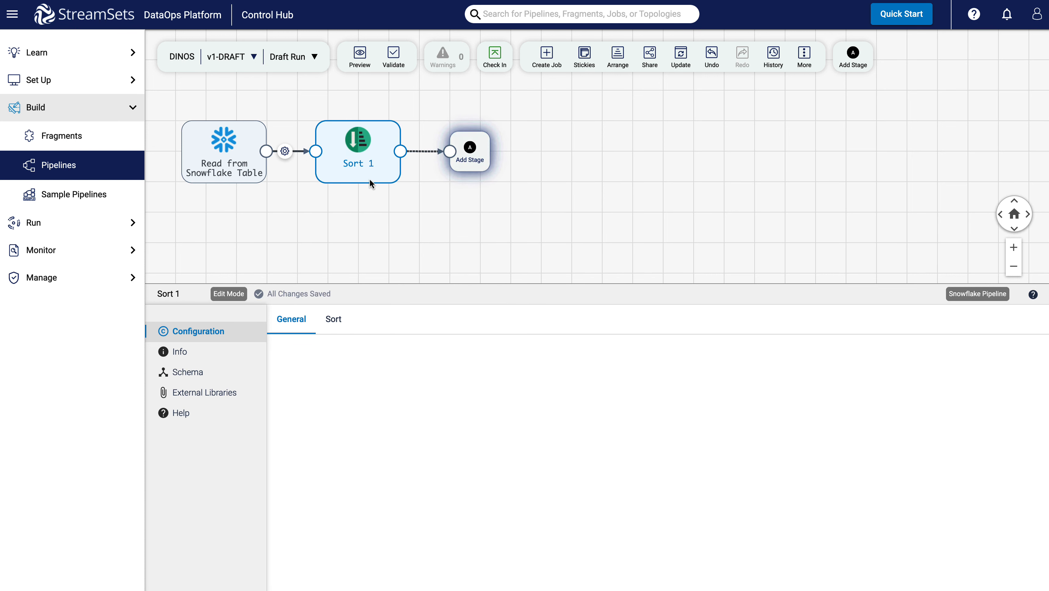
{"action": "left_click", "coordinate": [333, 320]}
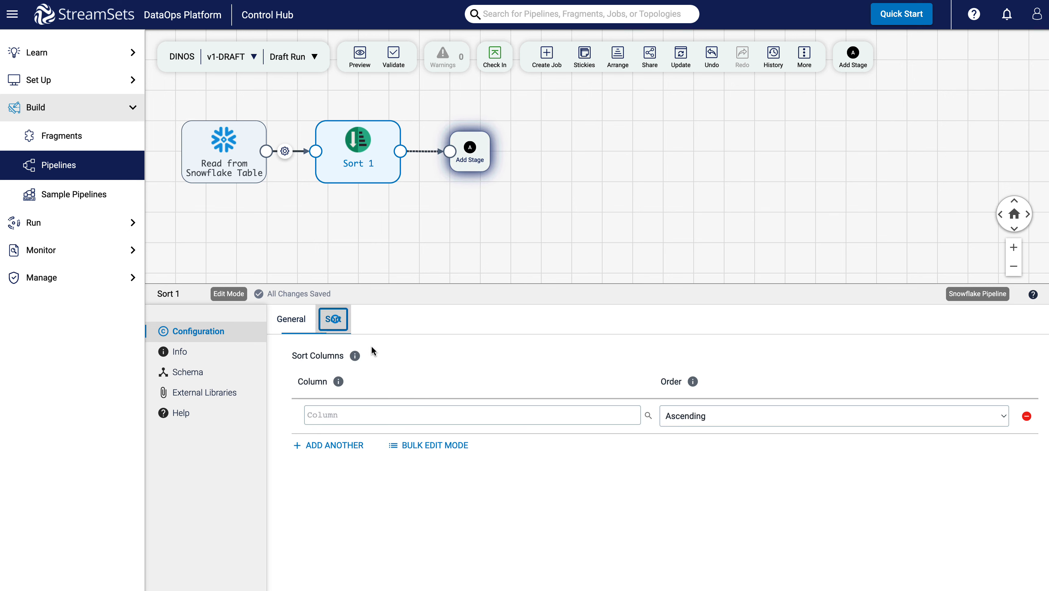
{"action": "left_click", "coordinate": [434, 416]}
{"action": "type", "text": "s"}
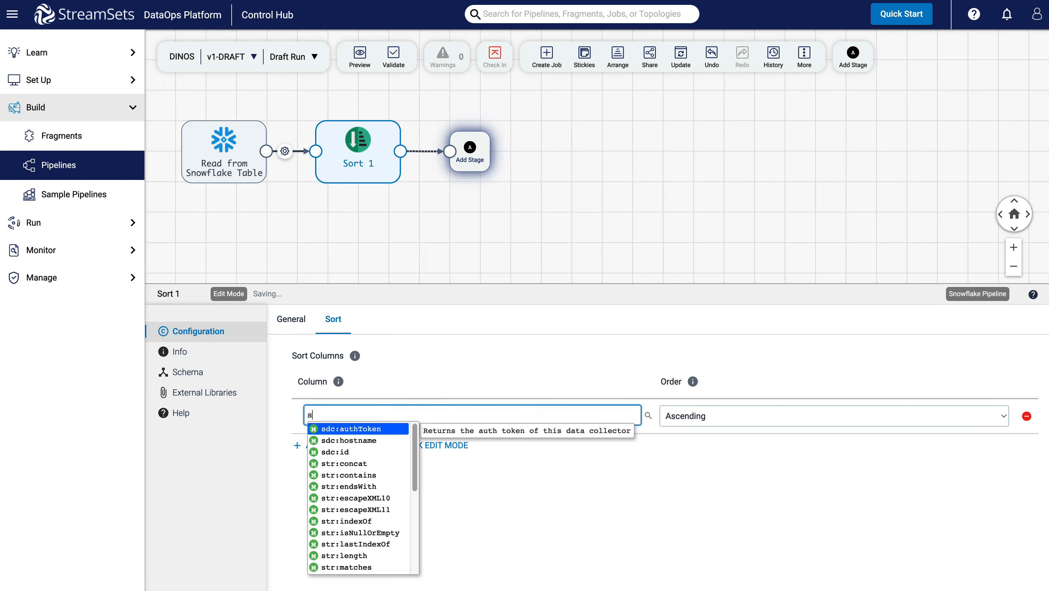
{"action": "type", "text": "cariness"}
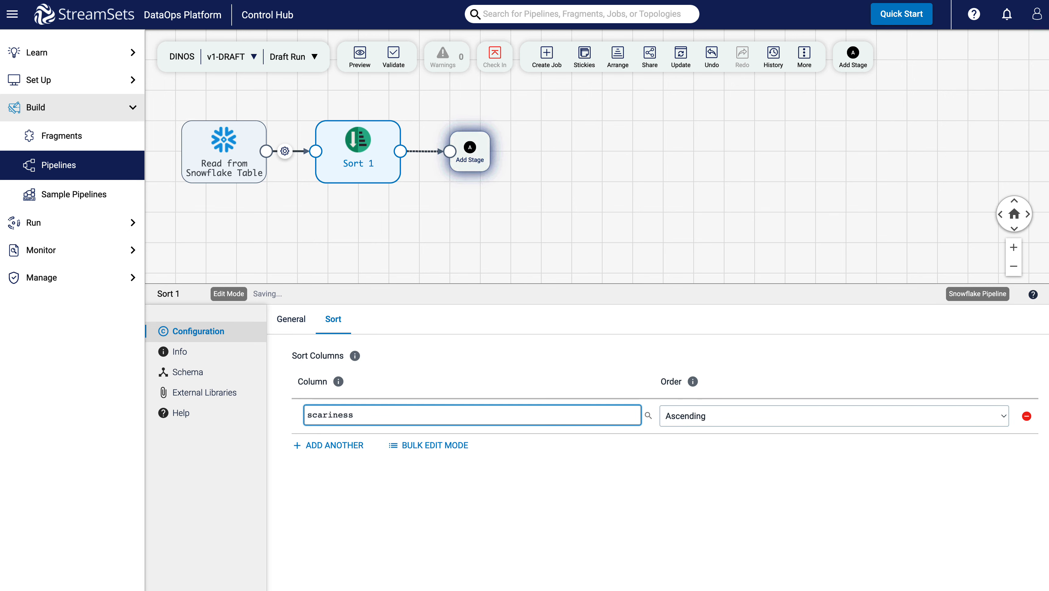
{"action": "left_click", "coordinate": [752, 417]}
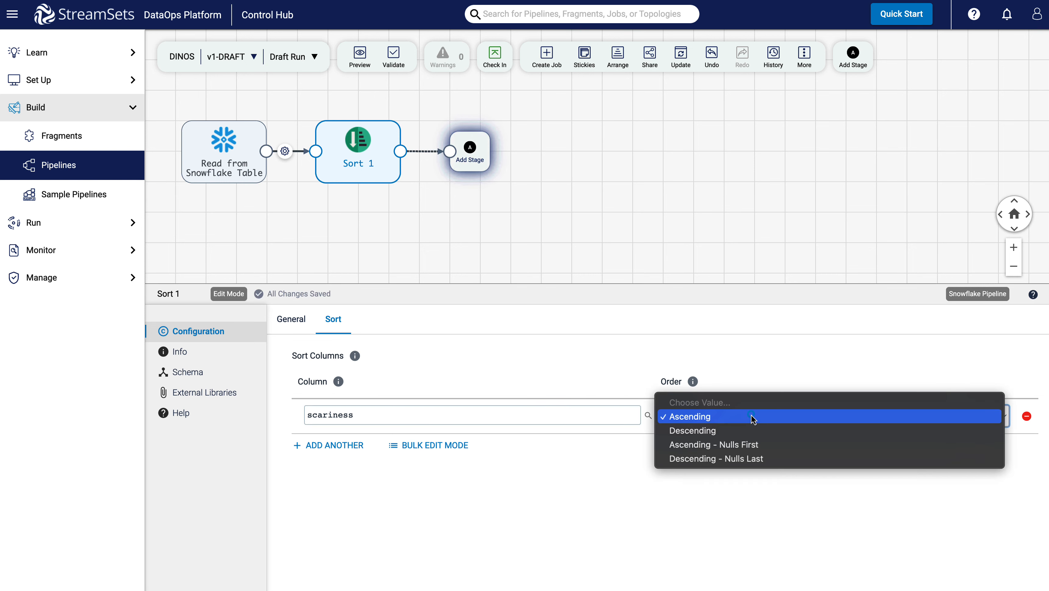
{"action": "left_click", "coordinate": [740, 430]}
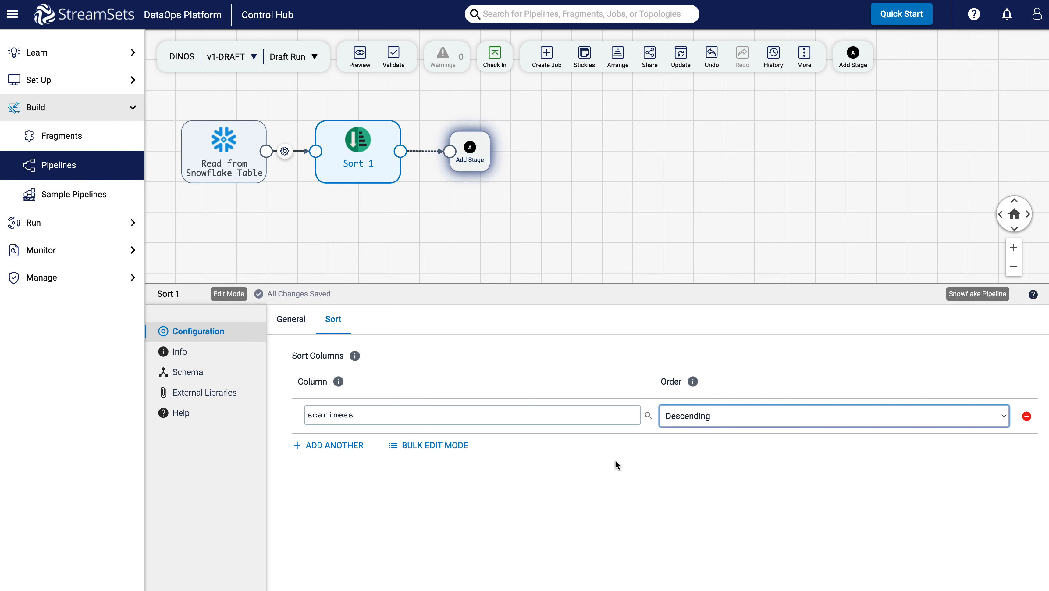
Add a Snowflake Table destination after the Sort stage.
{"action": "left_click", "coordinate": [471, 163]}
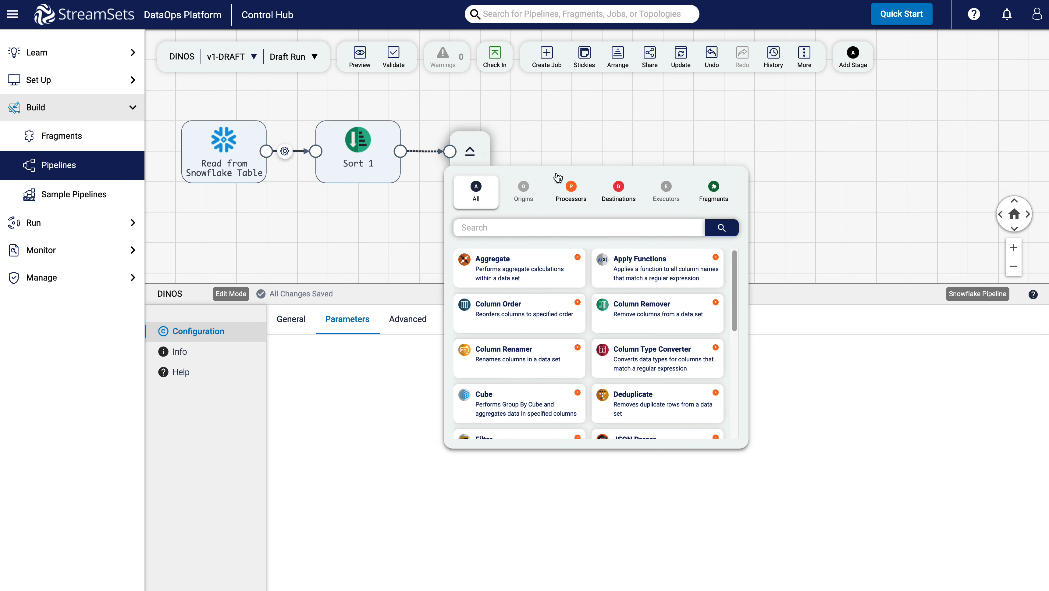
{"action": "left_click", "coordinate": [626, 200]}
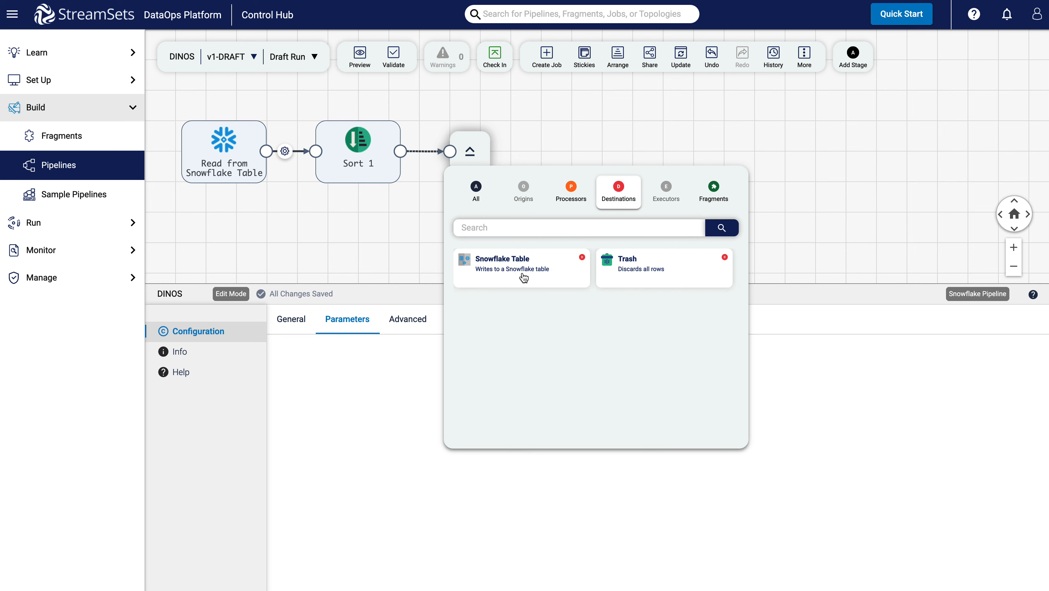
{"action": "left_click", "coordinate": [511, 269]}
Place the Snowflake Table destination and set its table to STREAMSETS_DB.AD_SCHEMA.dinos_output by entering database, schema and table.
{"action": "left_click", "coordinate": [507, 362]}
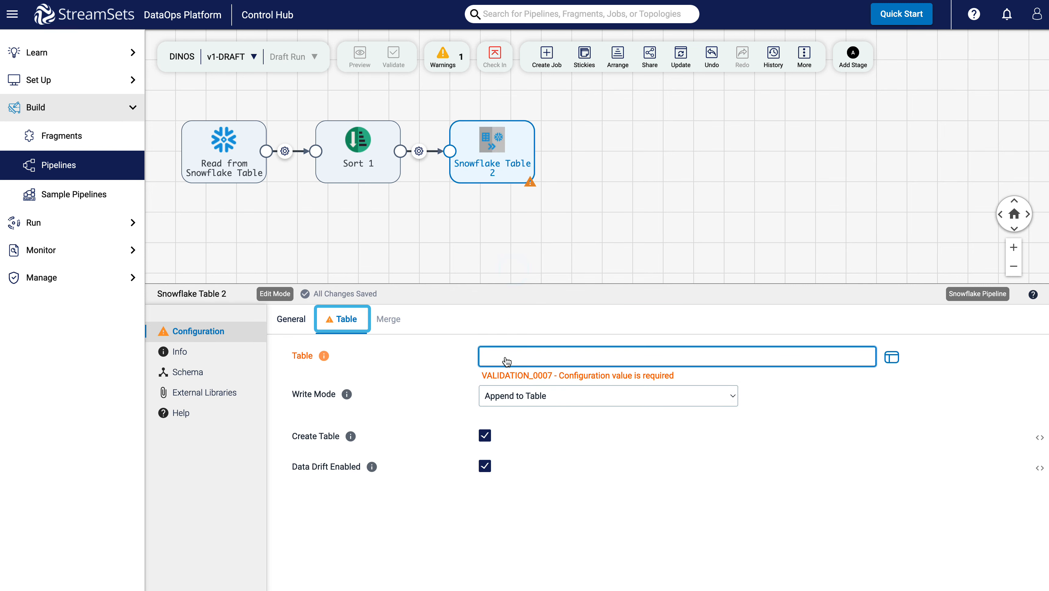
{"action": "left_click", "coordinate": [668, 360]}
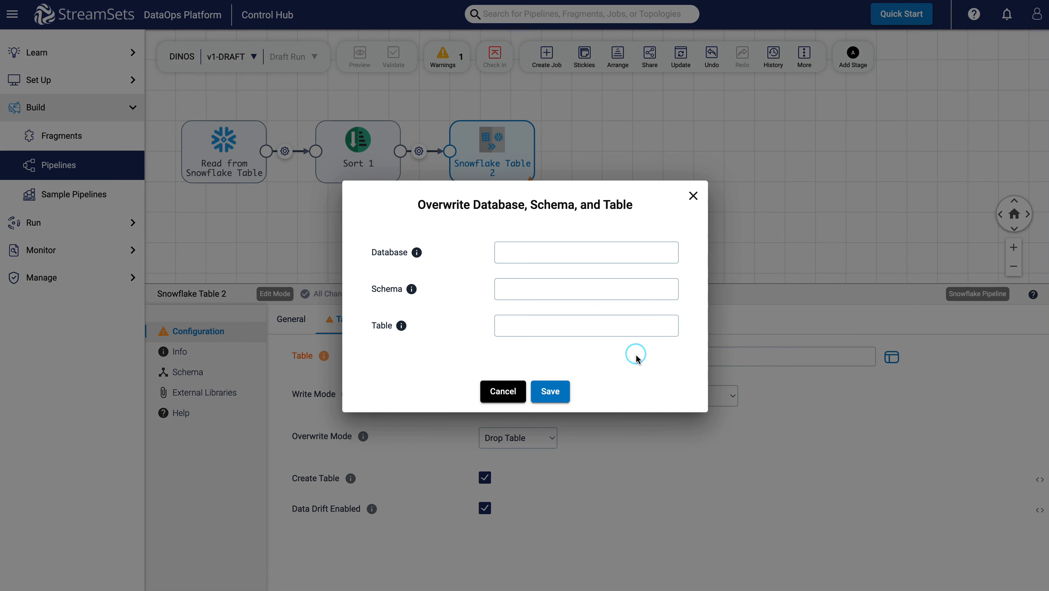
{"action": "left_click", "coordinate": [523, 256]}
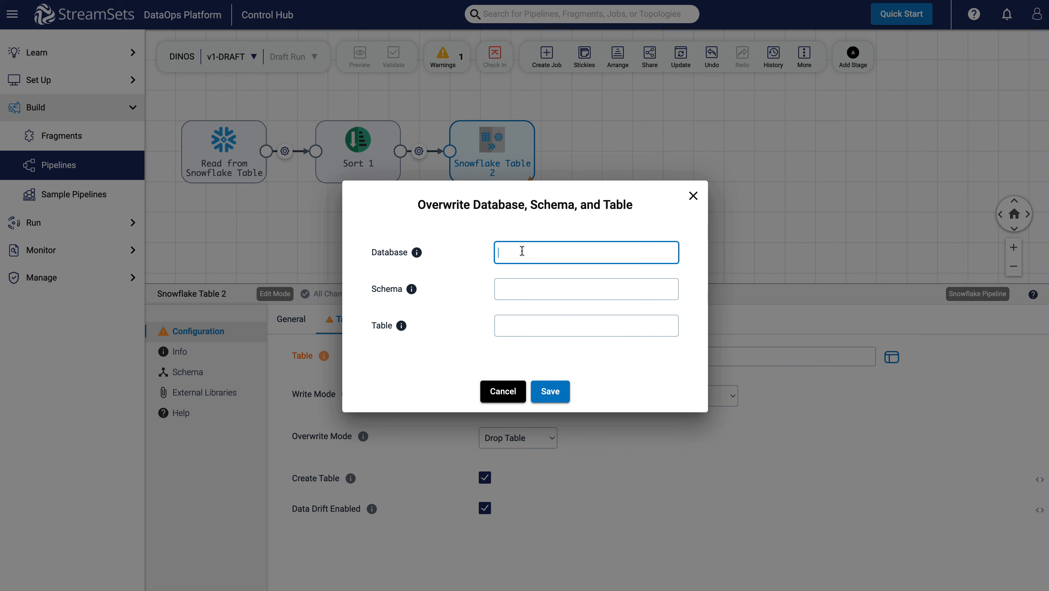
{"action": "type", "text": "STREAMSETS_DB"}
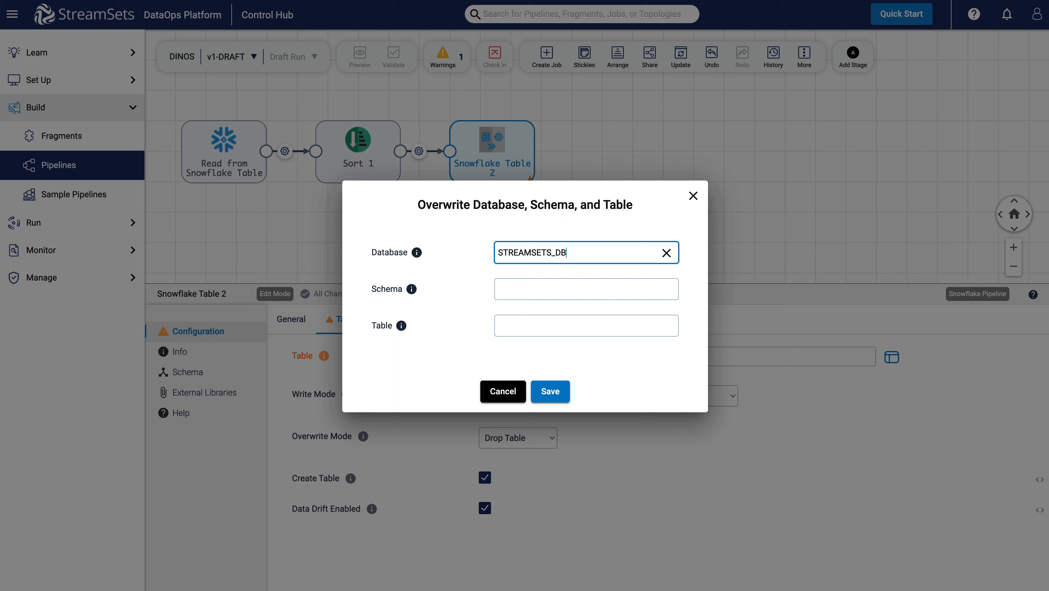
{"action": "left_click", "coordinate": [519, 290]}
{"action": "type", "text": "AD_SCHEMA"}
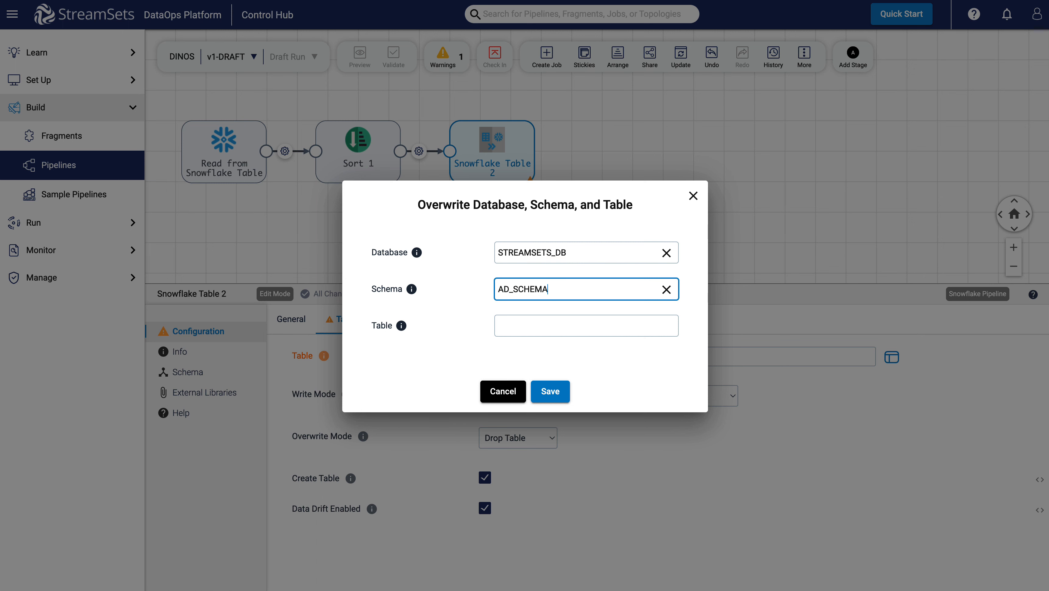
{"action": "left_click", "coordinate": [508, 323]}
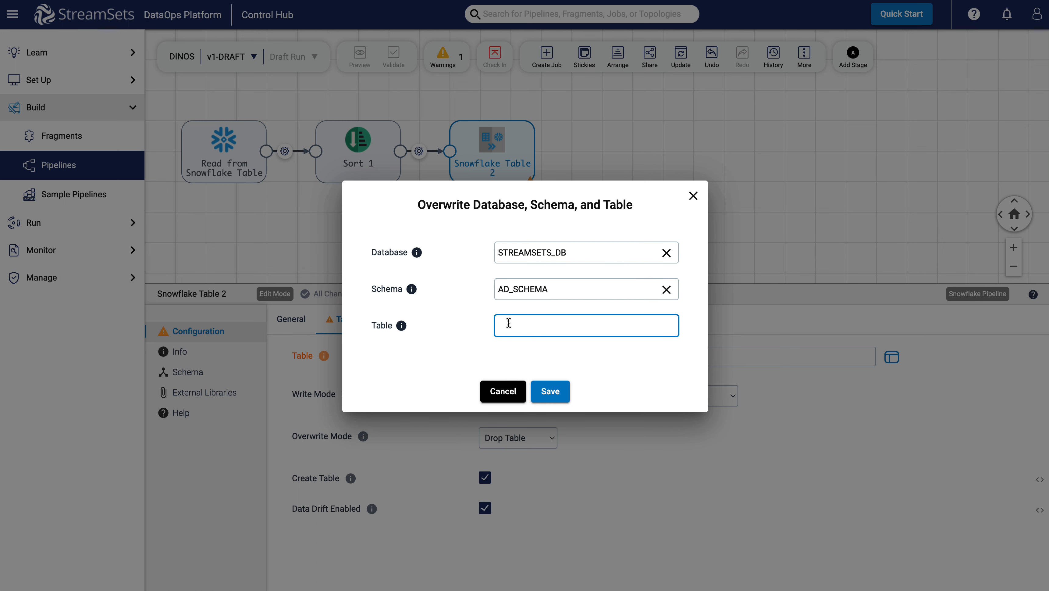
{"action": "type", "text": "dinos_output"}
{"action": "left_click", "coordinate": [552, 395]}
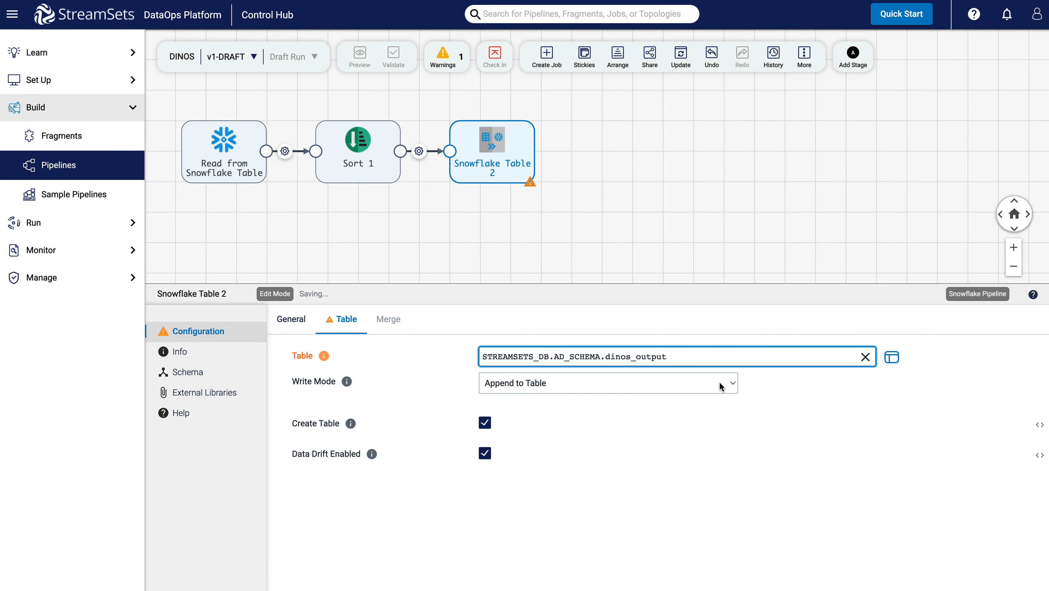
Set the destination's write mode to Overwrite Table.
{"action": "left_click", "coordinate": [715, 387]}
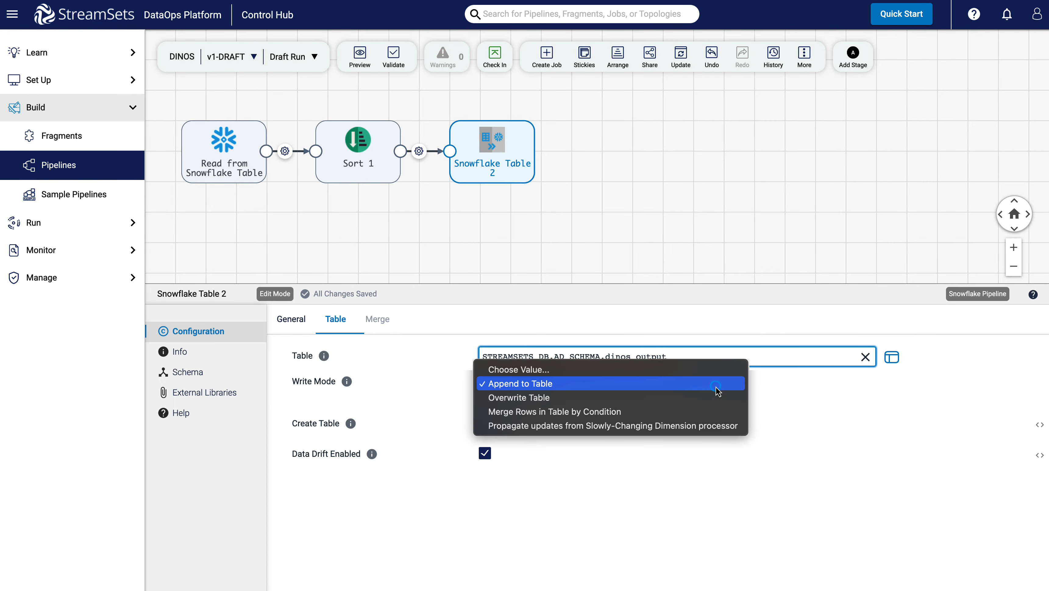
{"action": "left_click", "coordinate": [703, 403]}
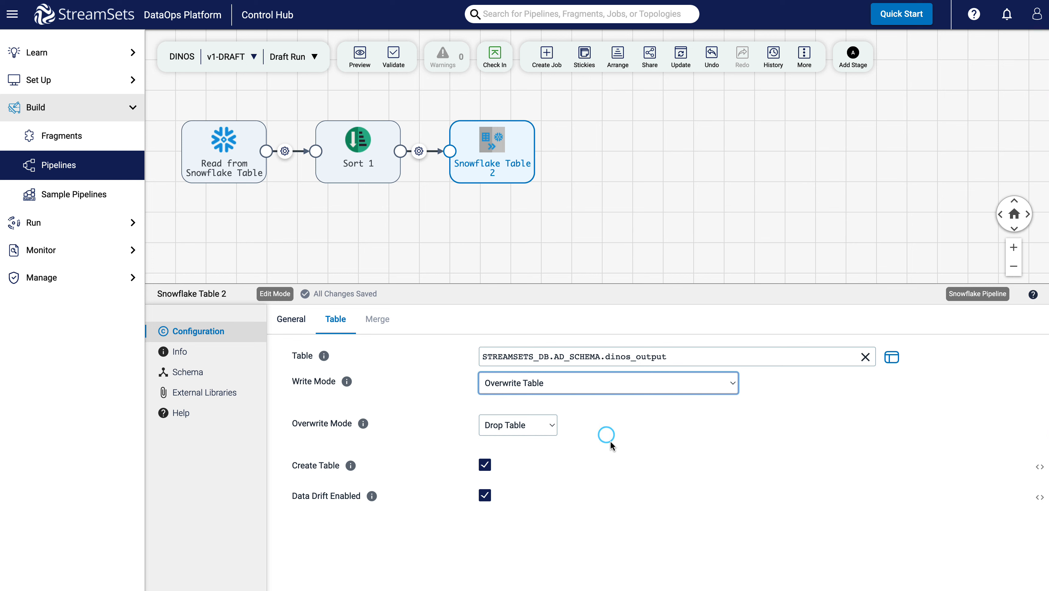
{"action": "left_click", "coordinate": [611, 237]}
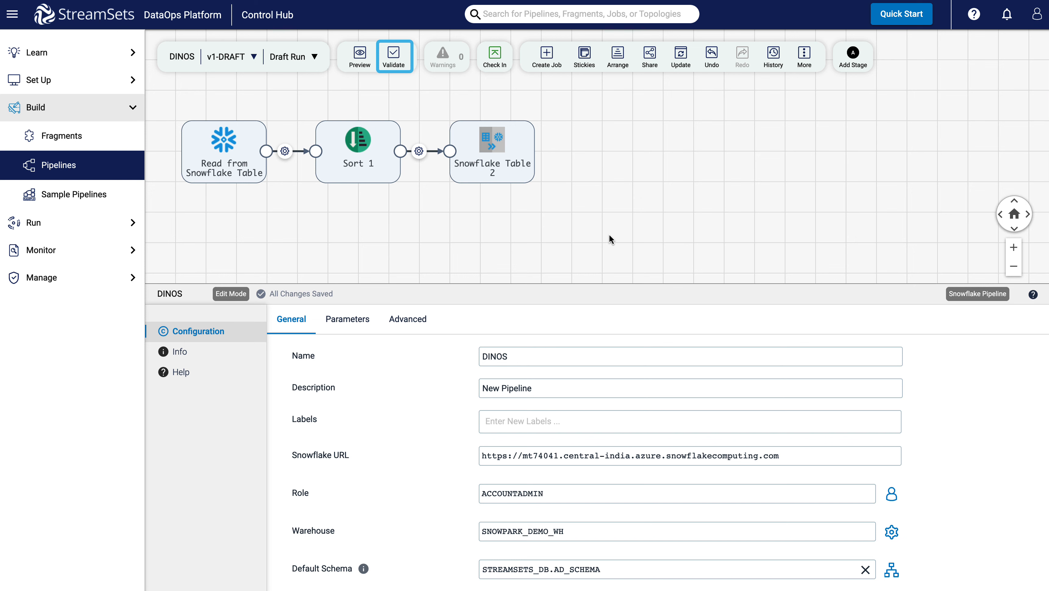
Validate the pipeline and run a data preview, then close the preview.
{"action": "left_click", "coordinate": [389, 54]}
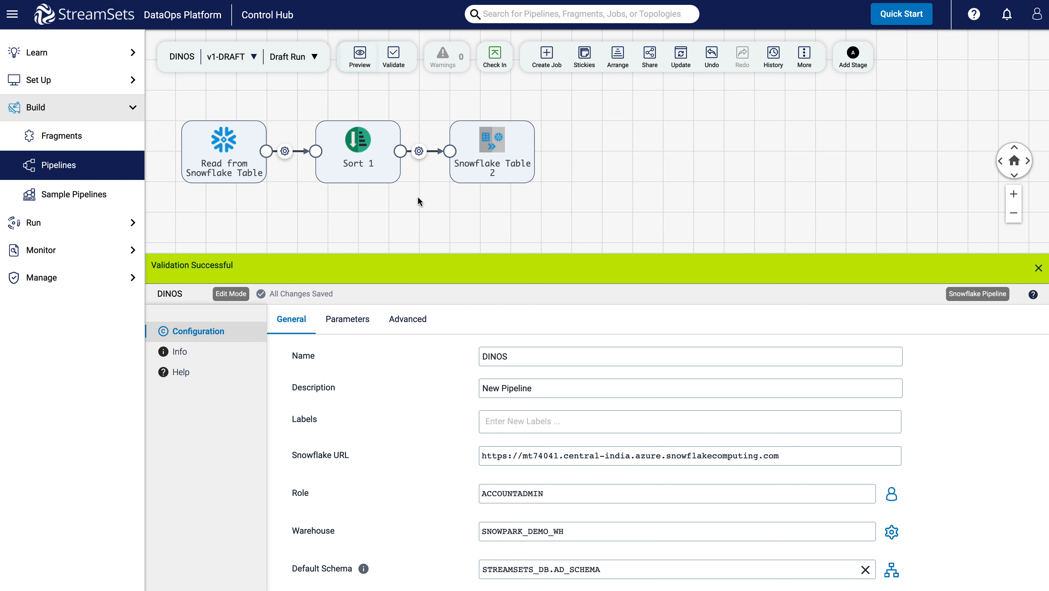
{"action": "left_click", "coordinate": [361, 58]}
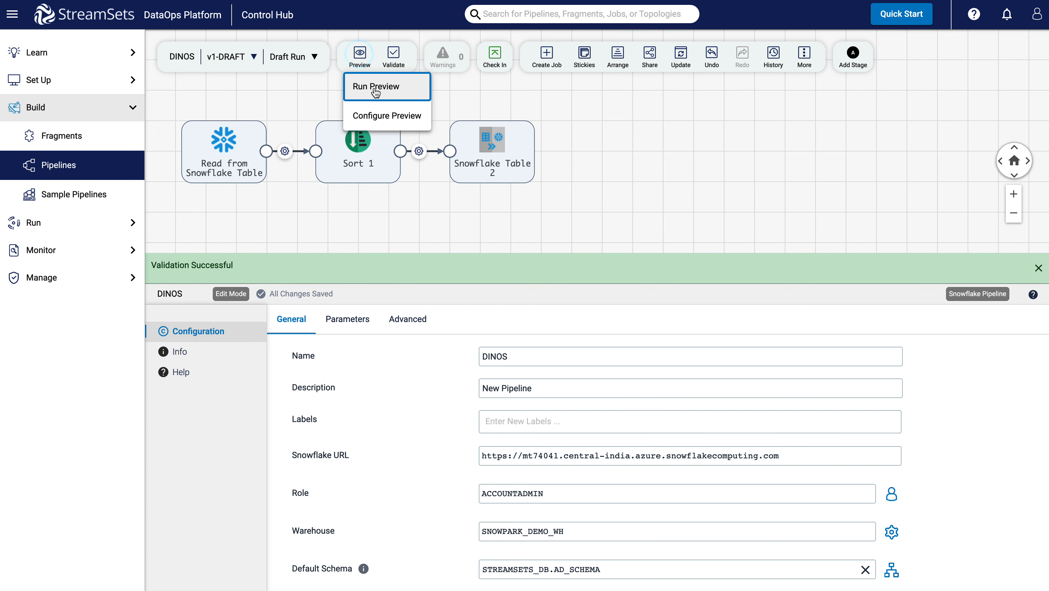
{"action": "left_click", "coordinate": [375, 88]}
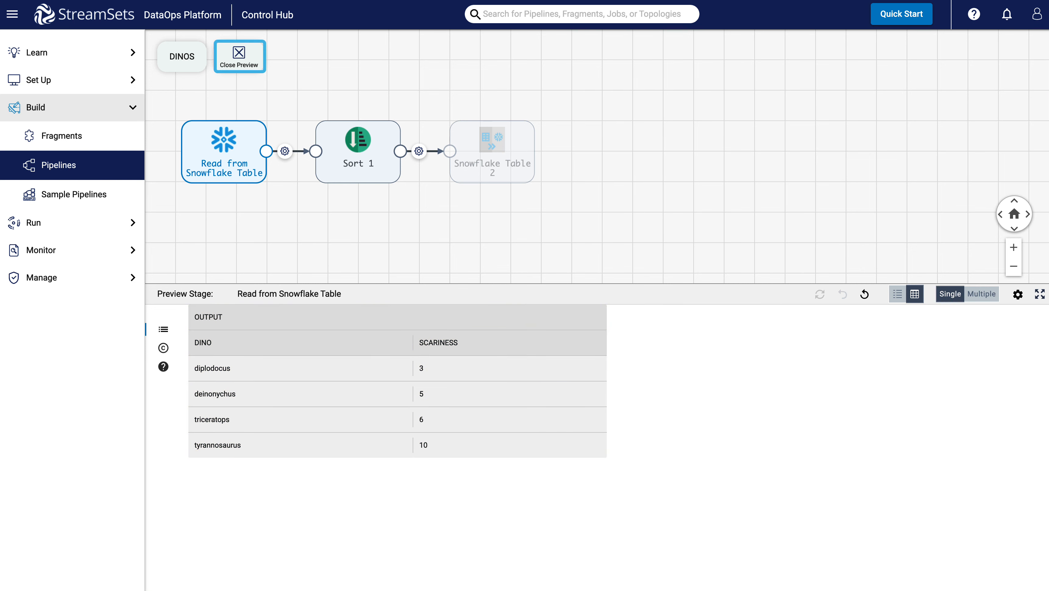
{"action": "left_click", "coordinate": [244, 65]}
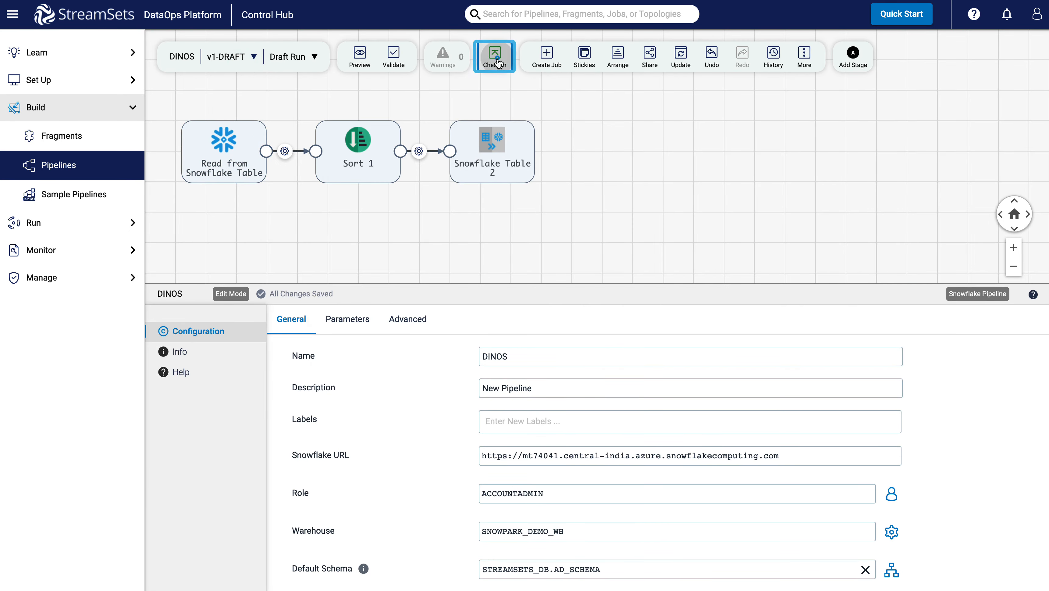
Check in the pipeline with the commit message My Snowflake Pipeline and publish it.
{"action": "left_click", "coordinate": [494, 58]}
{"action": "triple_click", "coordinate": [346, 299]}
{"action": "type", "text": "My Snowflake Pipeline"}
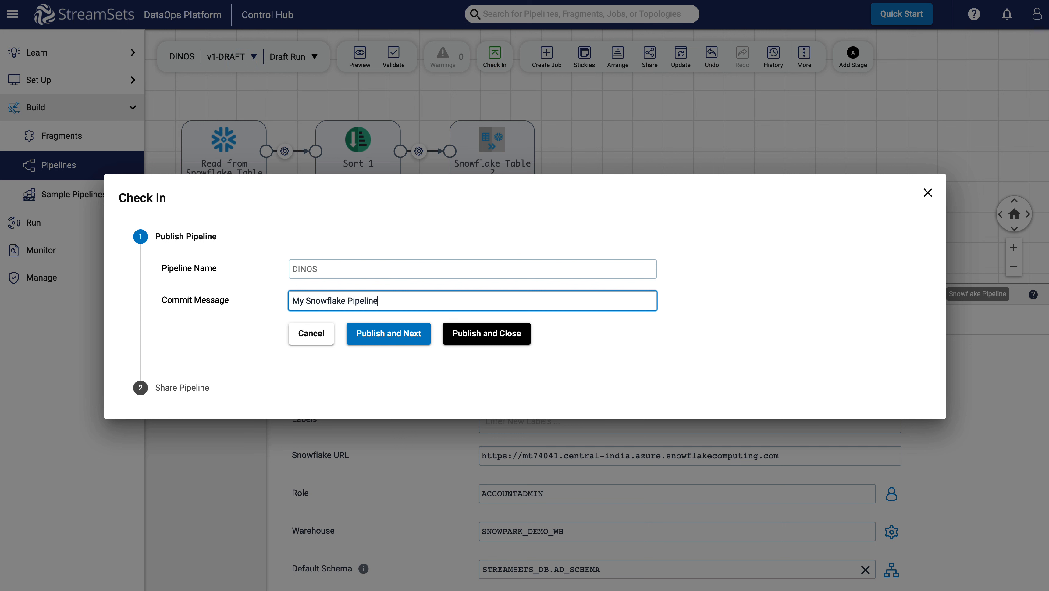
{"action": "left_click", "coordinate": [396, 339]}
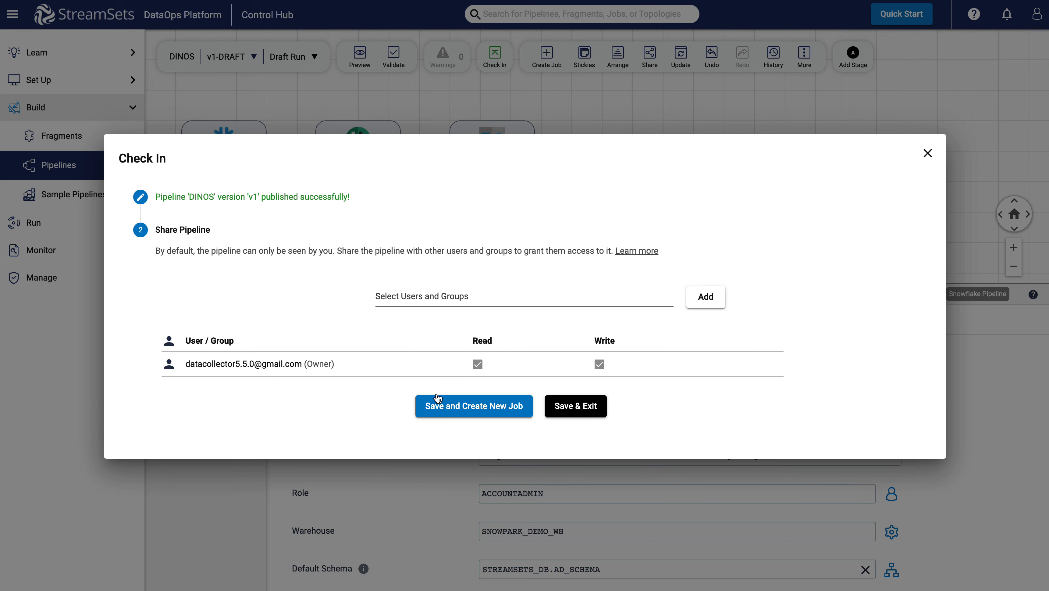
Create a new job for the published pipeline and start it.
{"action": "left_click", "coordinate": [475, 408]}
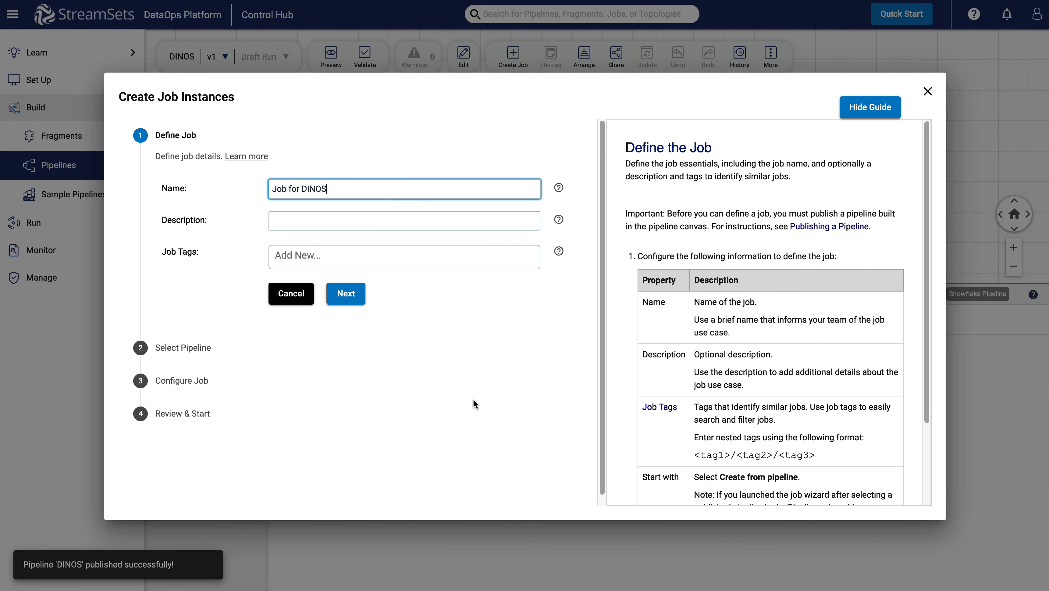
{"action": "left_click", "coordinate": [355, 304]}
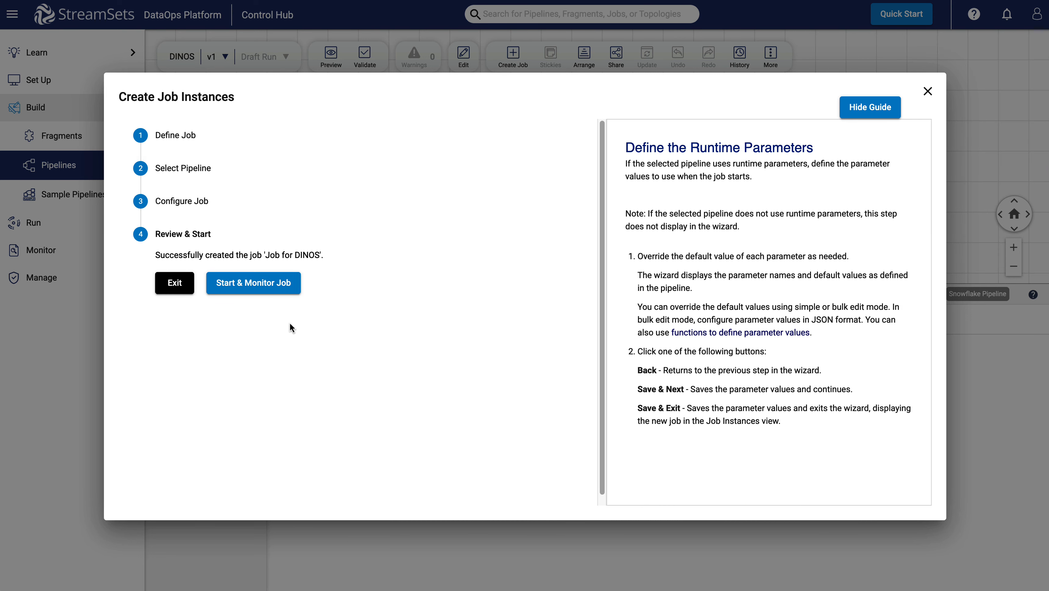
{"action": "left_click", "coordinate": [267, 294]}
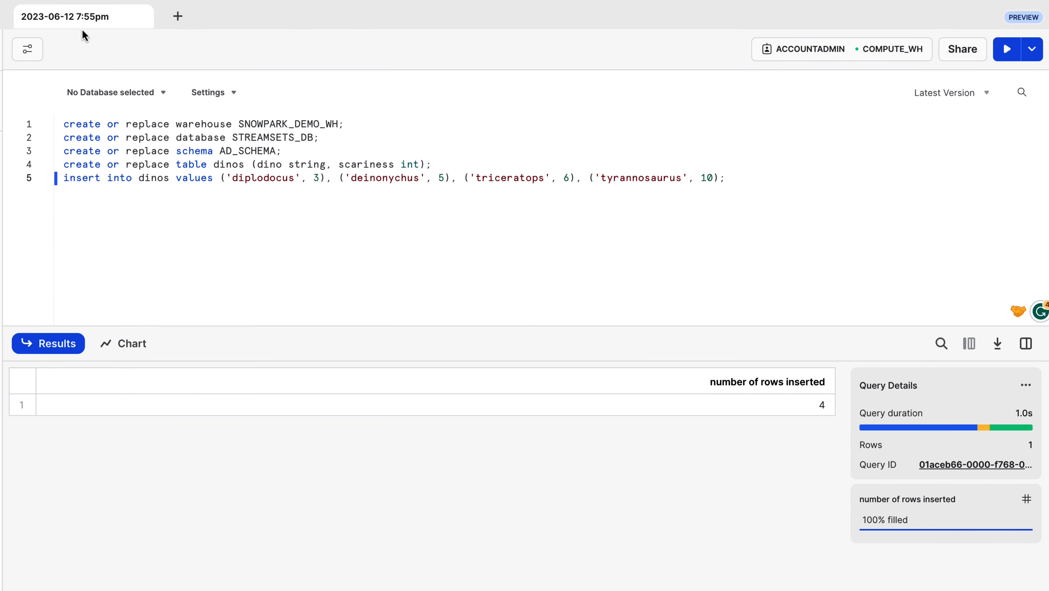
Switch to the Snowflake worksheet and run the query select*from dinos_output; to check the output table.
{"action": "left_click", "coordinate": [746, 178]}
{"action": "key", "text": "Return"}
{"action": "type", "text": "select*from dinos_output;"}
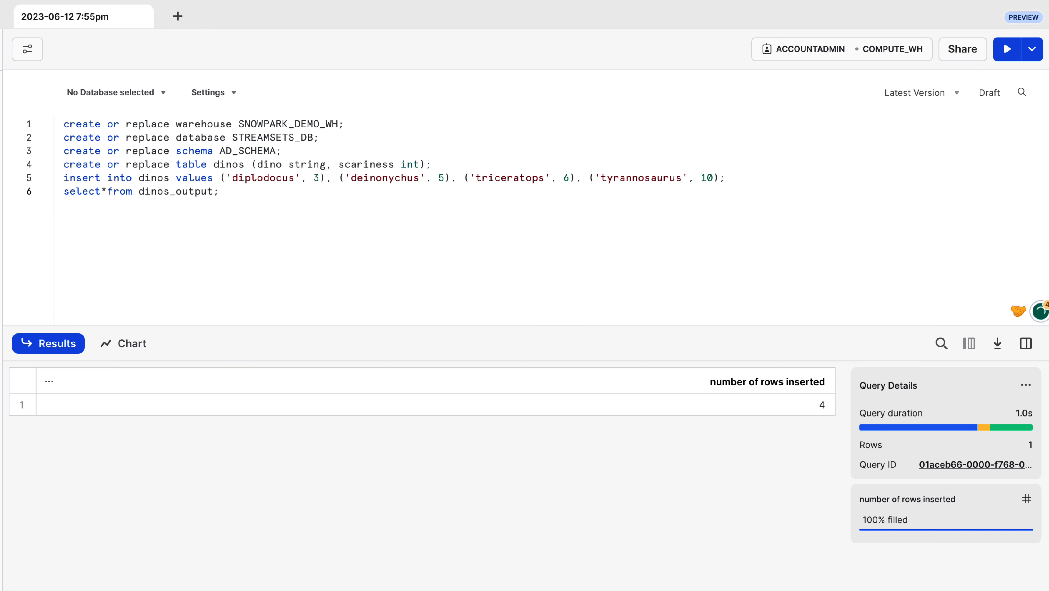
{"action": "left_click", "coordinate": [260, 197]}
{"action": "left_click", "coordinate": [1012, 52]}
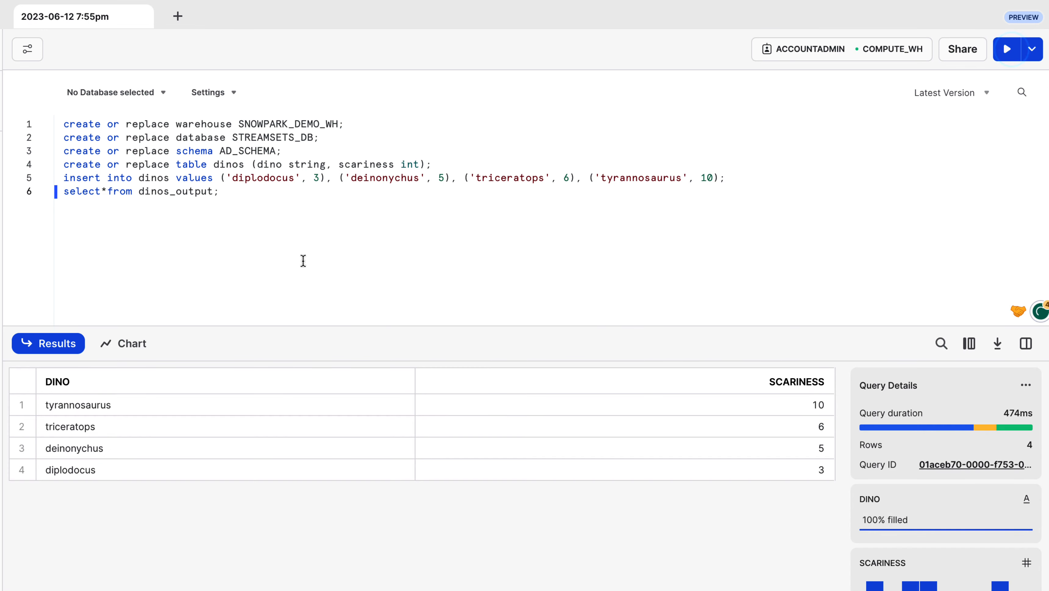